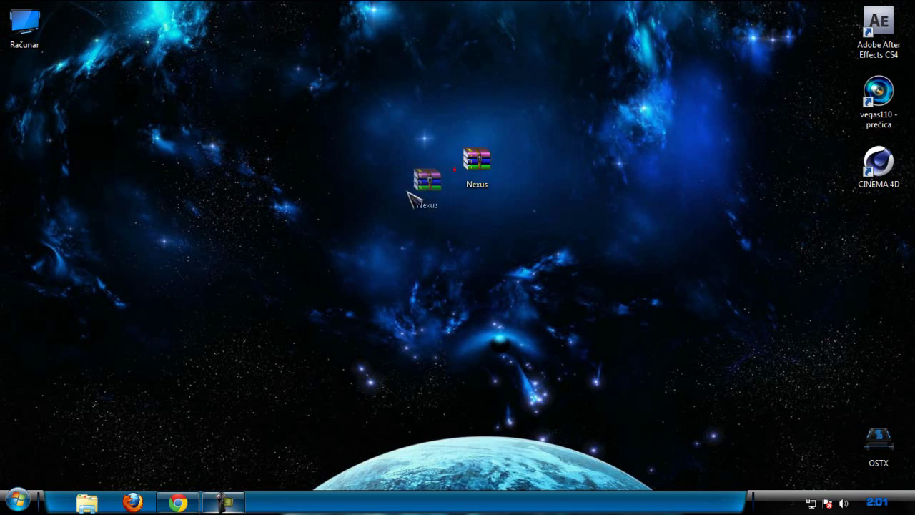
Extract Nexus.rar onto the desktop with Extract Here.
drag(493, 192, 476, 184)
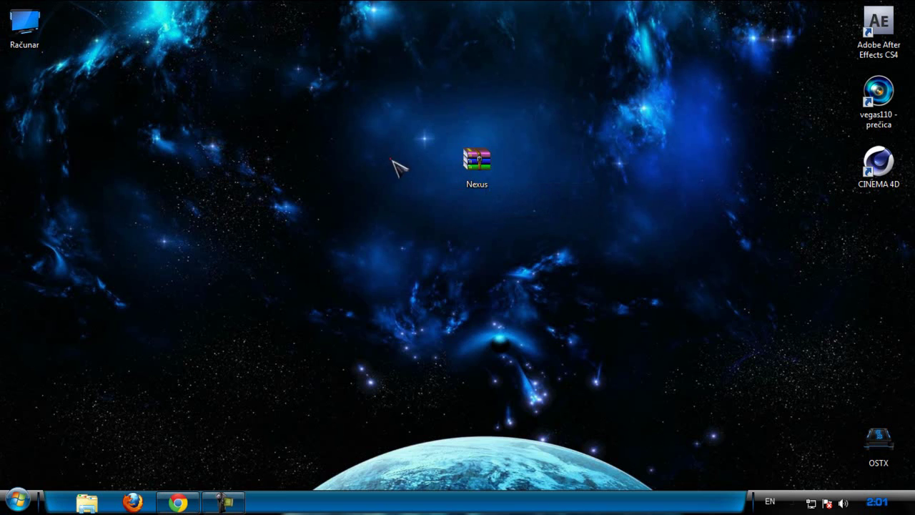
right_click(385, 133)
click(407, 183)
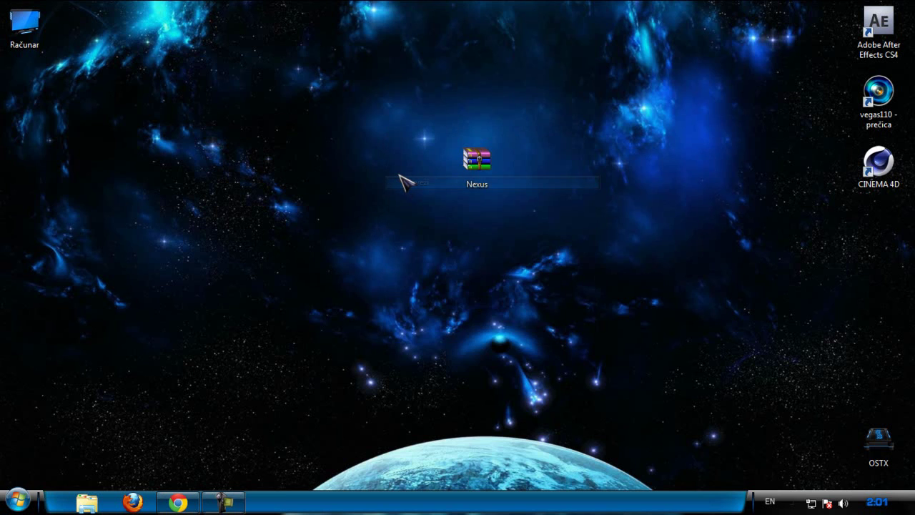
right_click(399, 175)
click(407, 224)
right_click(475, 157)
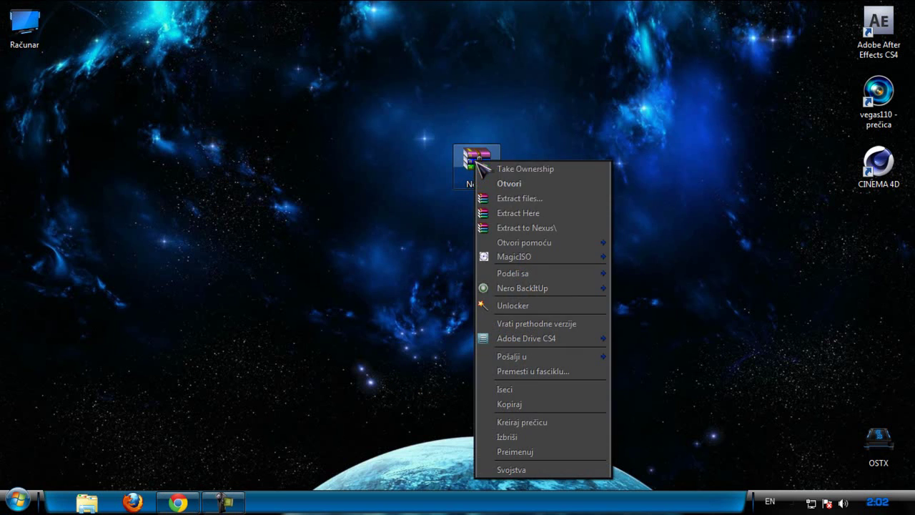
click(496, 211)
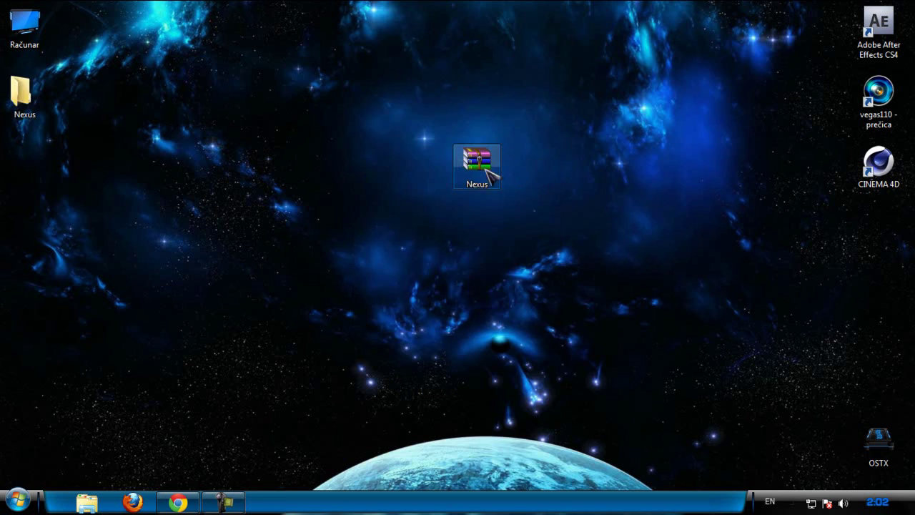
Move the archive to the top-left and open the extracted Nexus folder.
mouse_move(476, 160)
mouse_down()
mouse_move(85, 83)
mouse_move(78, 28)
mouse_up()
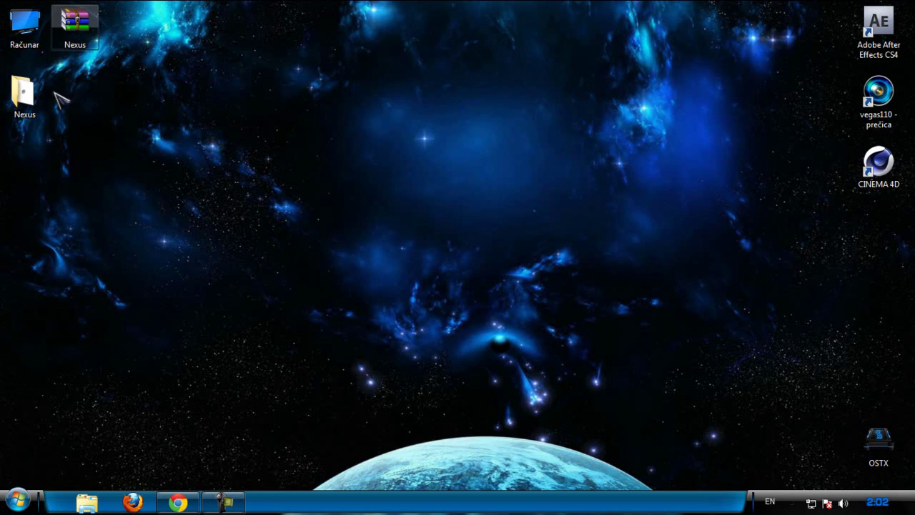
drag(24, 91, 50, 104)
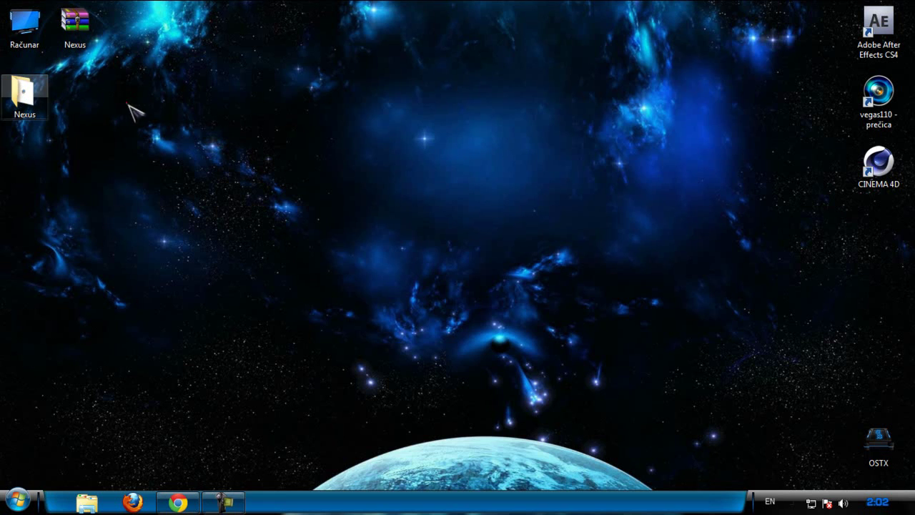
double_click(25, 94)
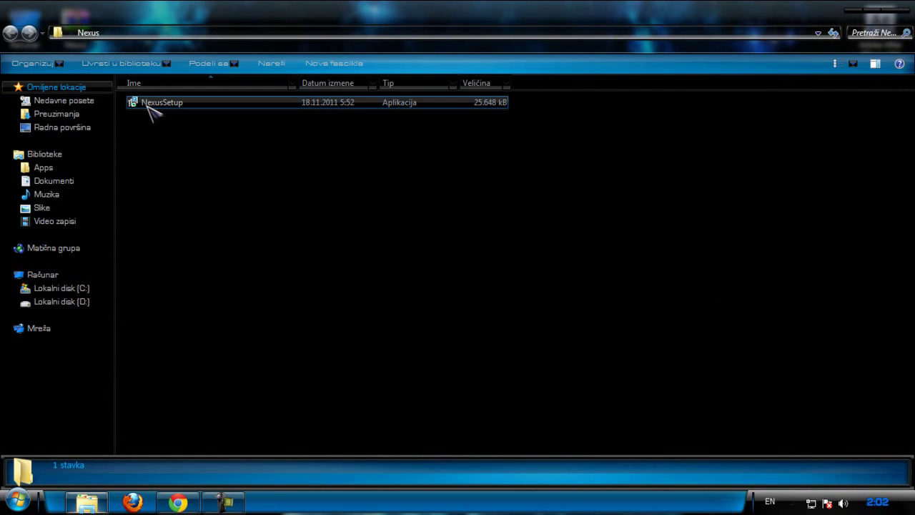
Launch NexusSetup and keep English as the setup language.
double_click(148, 105)
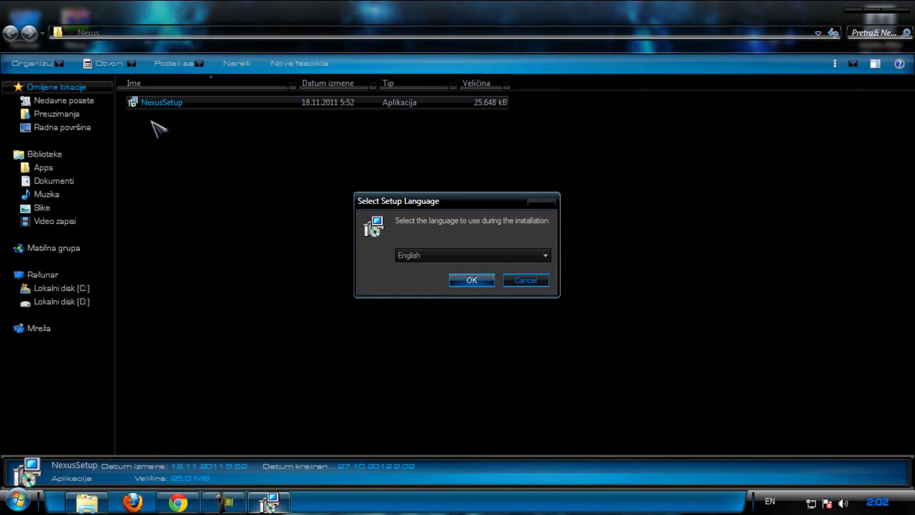
drag(439, 198, 440, 192)
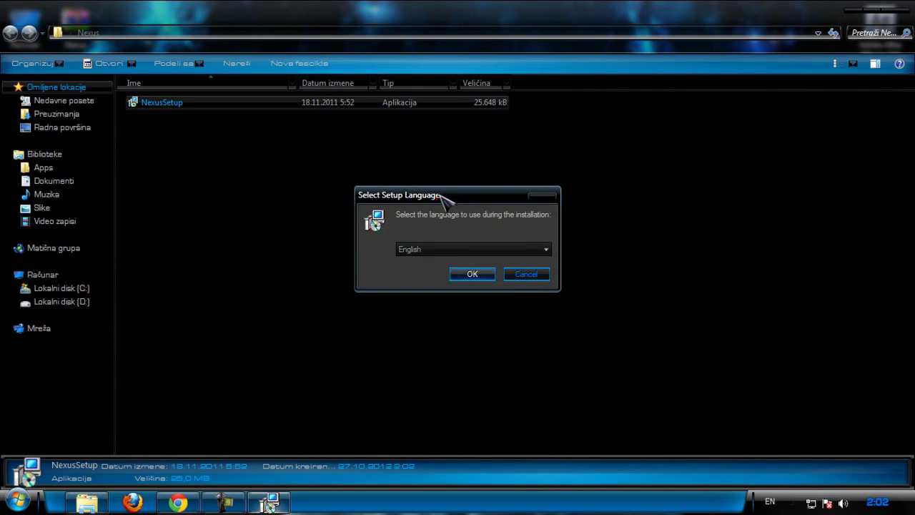
click(462, 250)
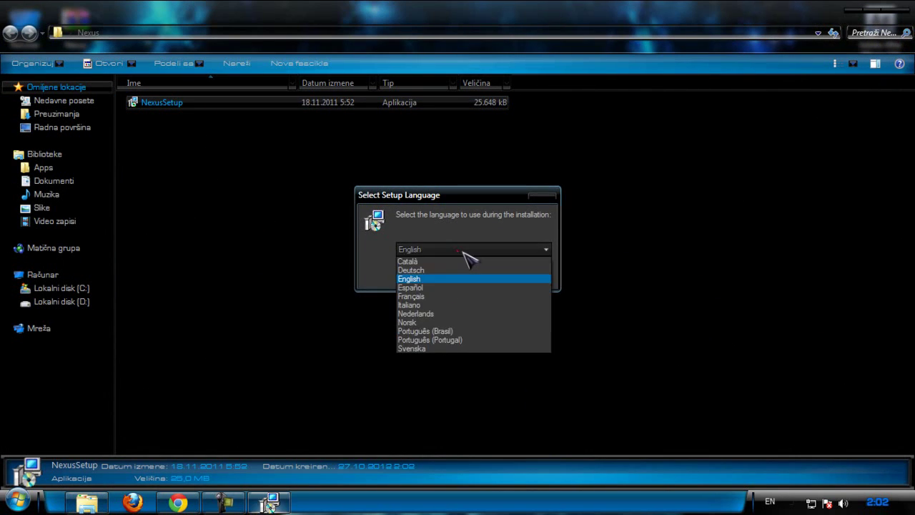
click(424, 276)
click(470, 279)
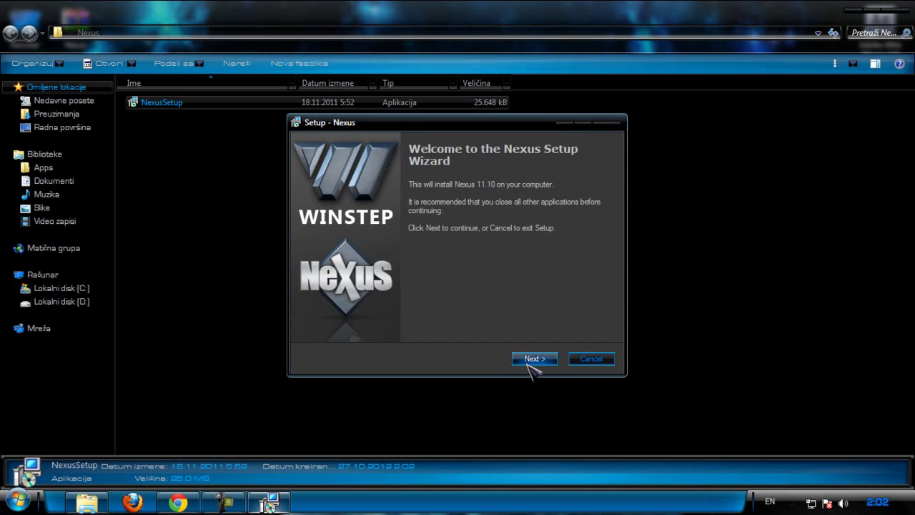
Accept the license and install with the default location and Winstep Start Menu folder.
click(533, 360)
click(321, 318)
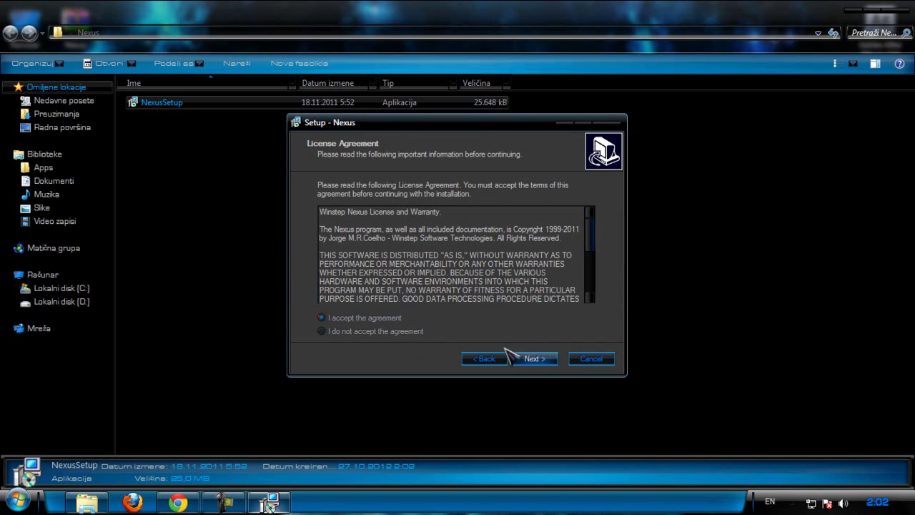
click(535, 359)
click(535, 359)
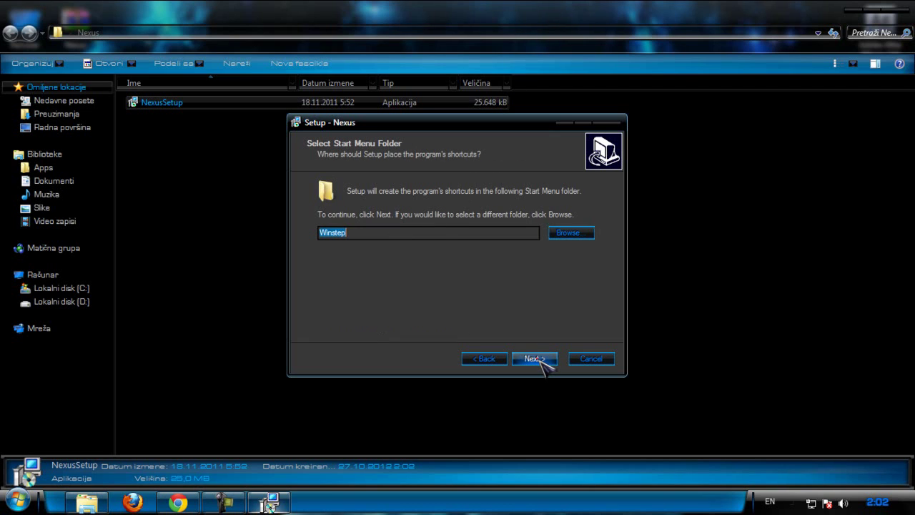
click(535, 359)
click(535, 359)
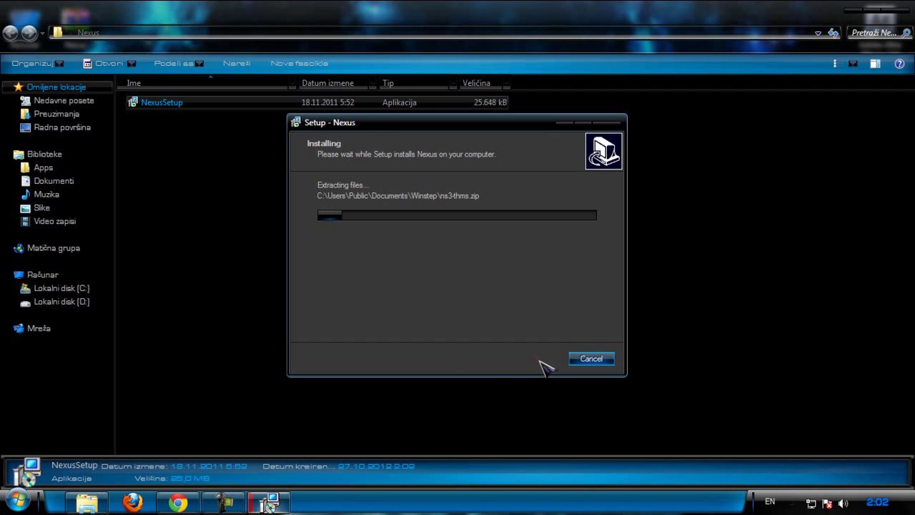
click(899, 10)
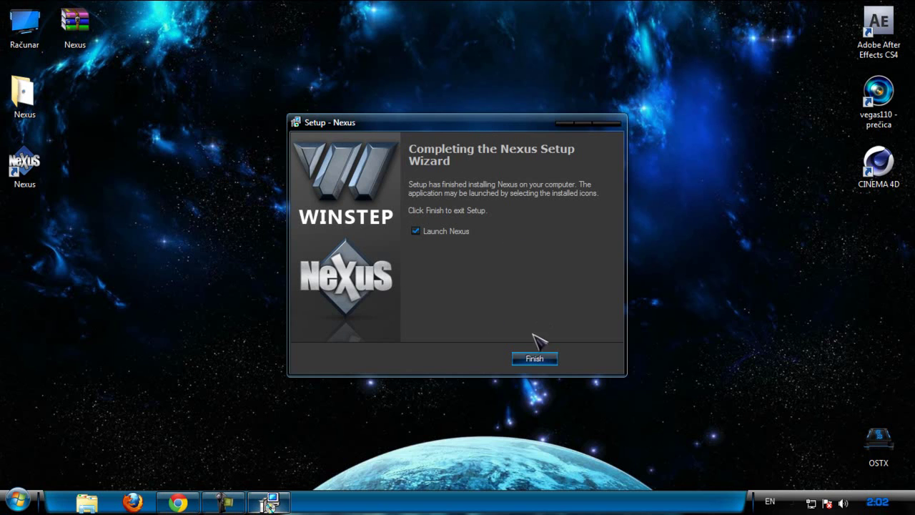
click(534, 356)
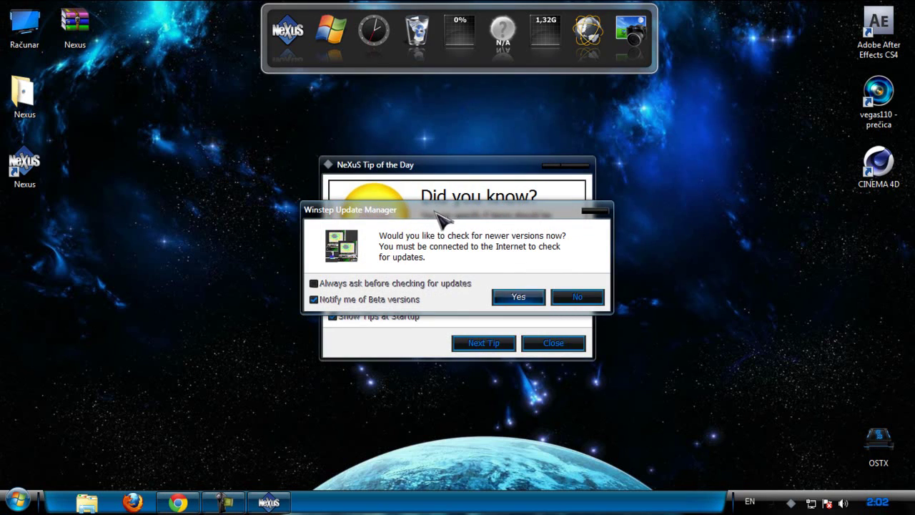
Decline the update check, leaving beta notifications on, and dismiss the tip of the day.
drag(437, 213, 435, 222)
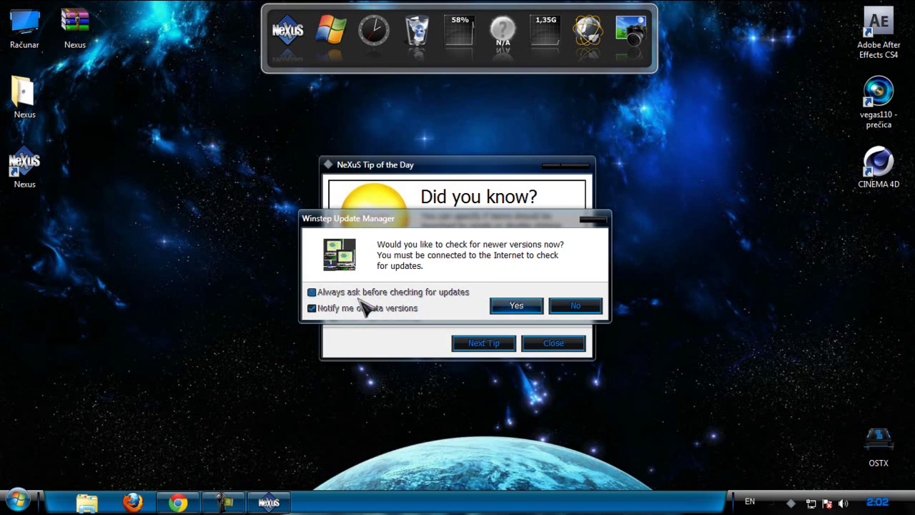
click(314, 307)
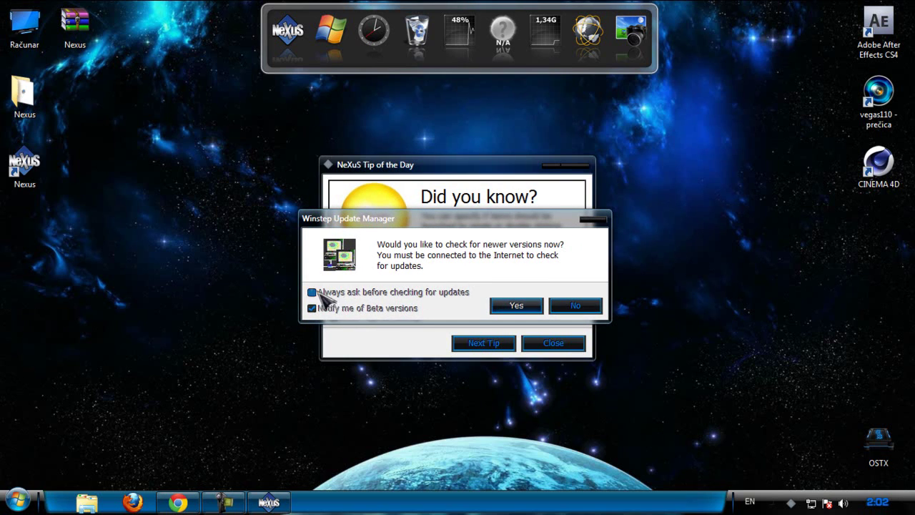
click(417, 306)
drag(451, 223, 457, 215)
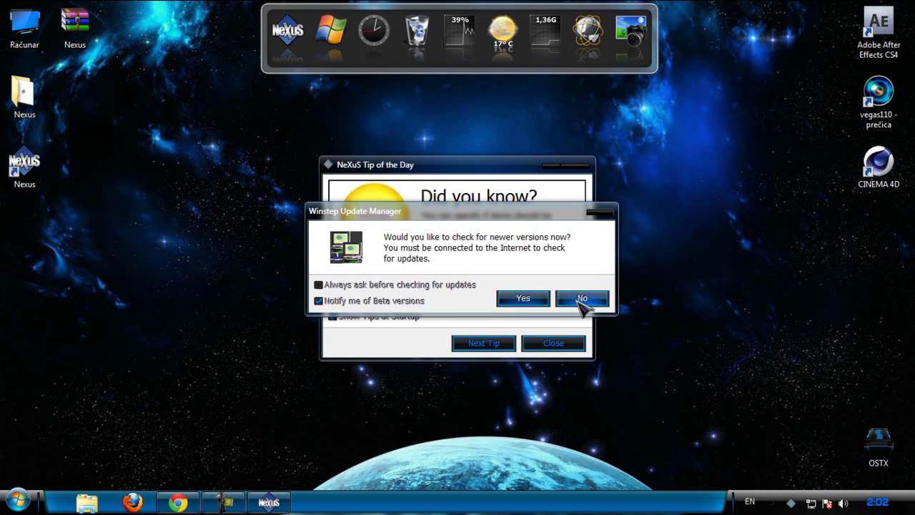
click(581, 299)
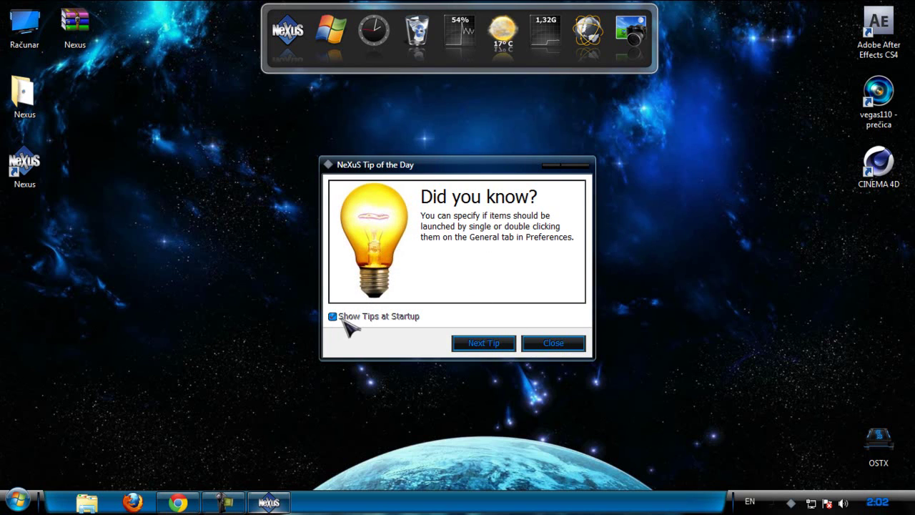
click(568, 344)
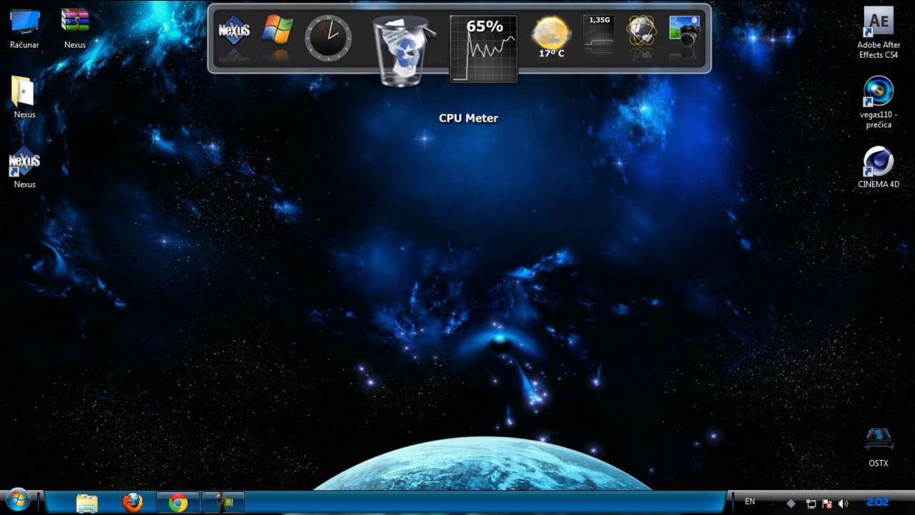
Open Nexus Preferences from its system tray icon.
right_click(616, 107)
right_click(638, 164)
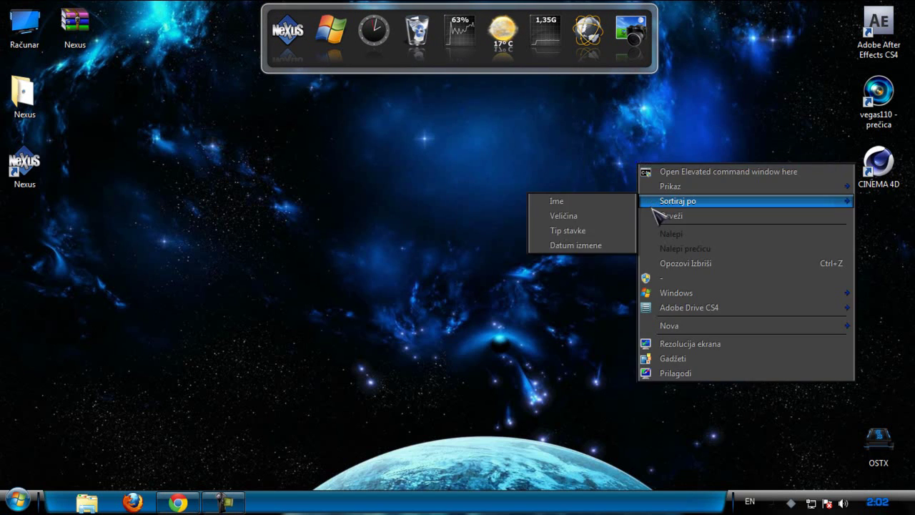
click(652, 210)
click(779, 501)
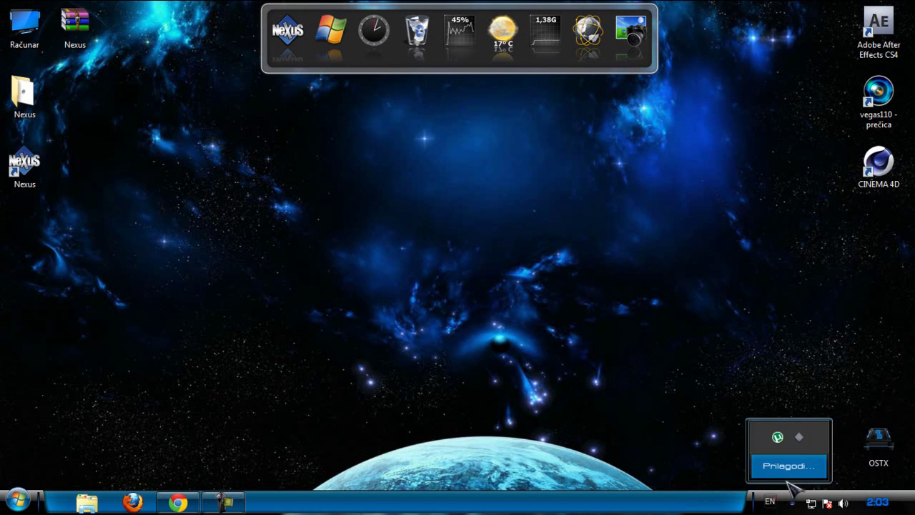
right_click(799, 437)
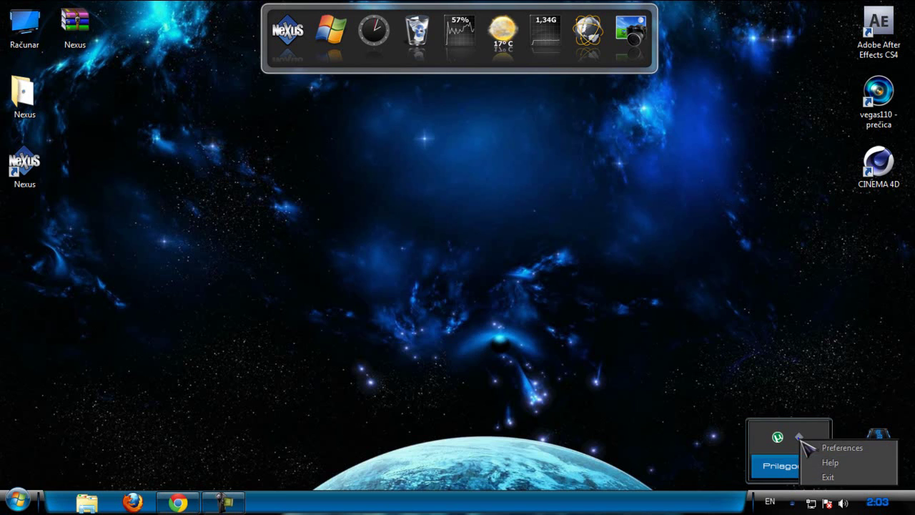
click(836, 449)
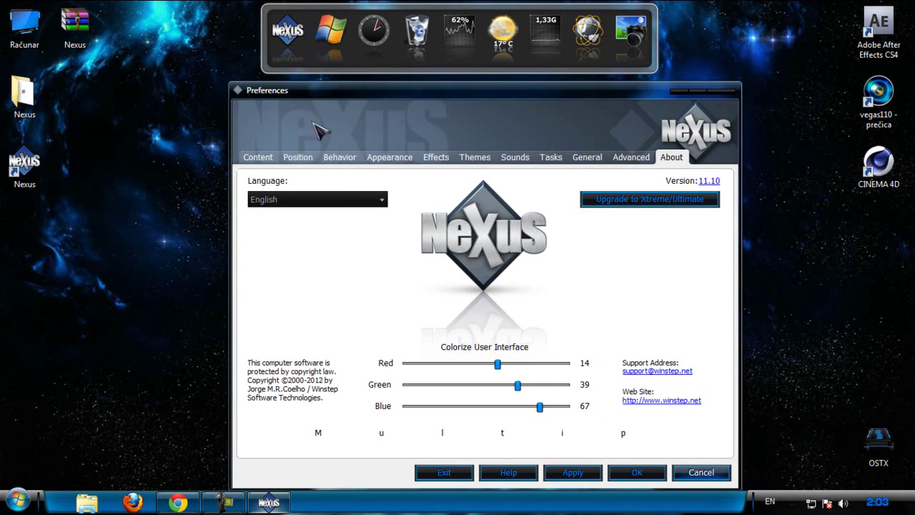
Keep English as the interface language and go to the Content settings.
click(380, 201)
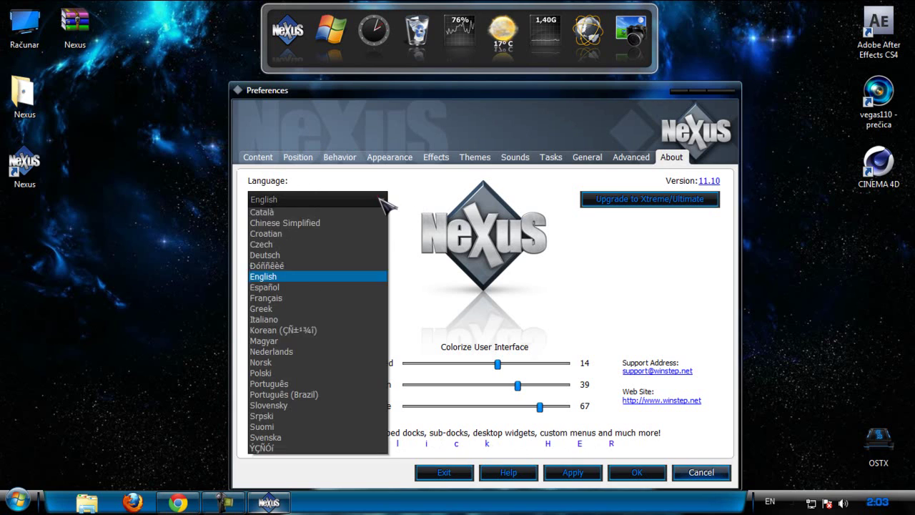
click(427, 212)
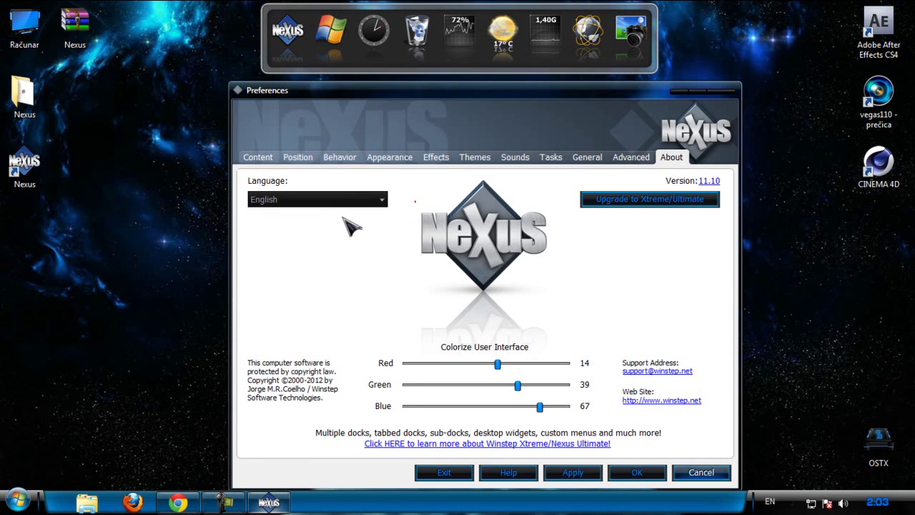
click(259, 158)
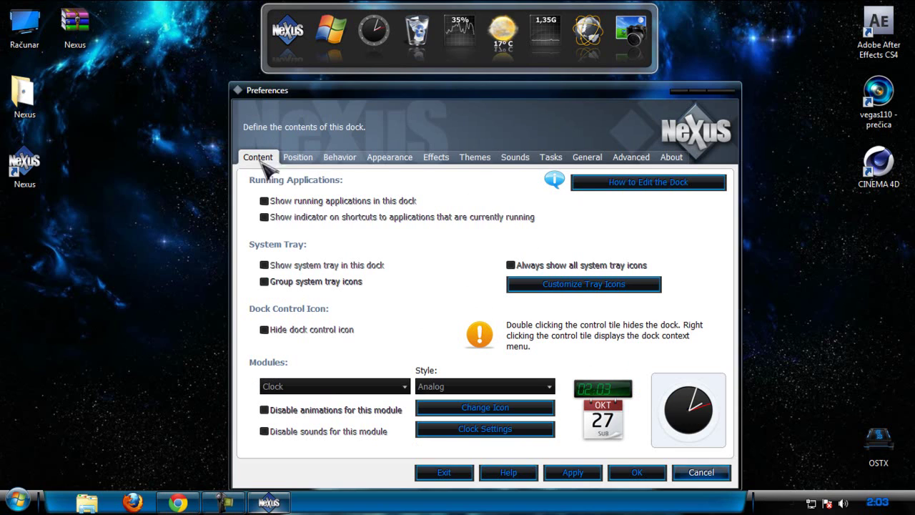
drag(294, 93, 289, 91)
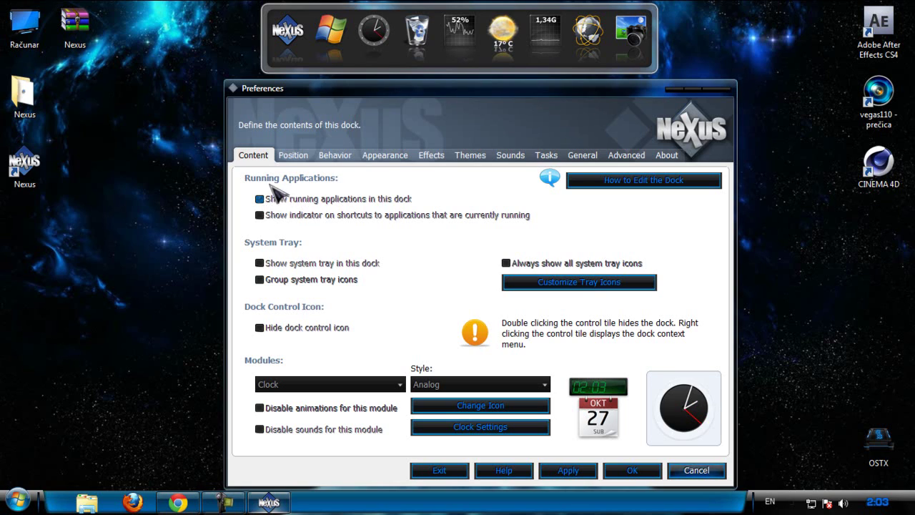
Untick 'Show running applications in this dock' and apply it.
click(271, 199)
click(281, 204)
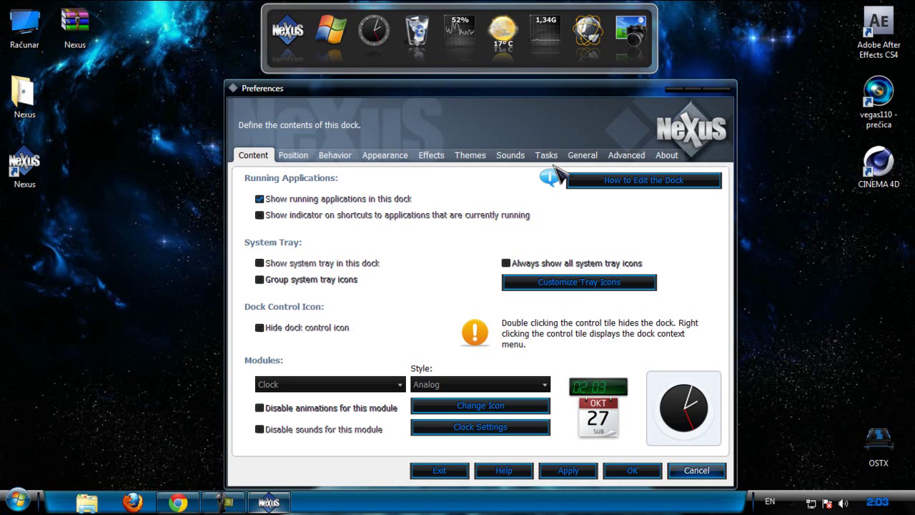
click(569, 470)
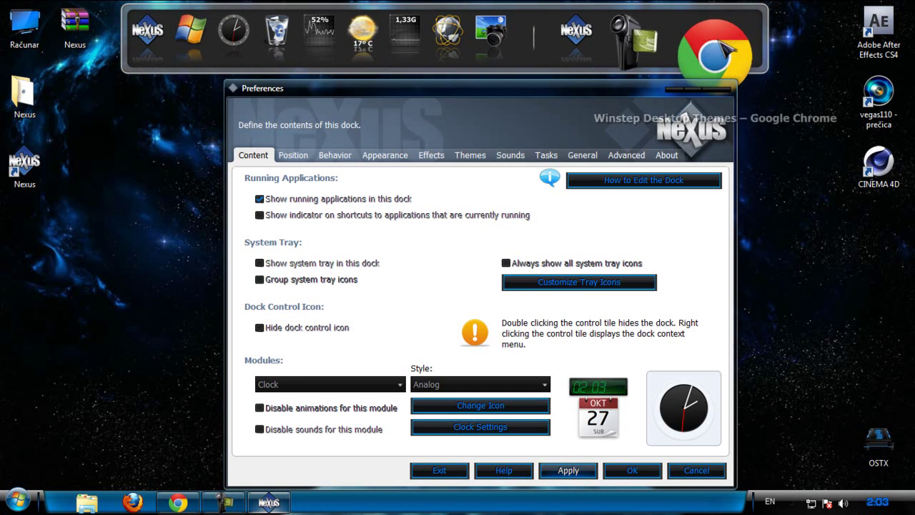
drag(636, 98, 617, 166)
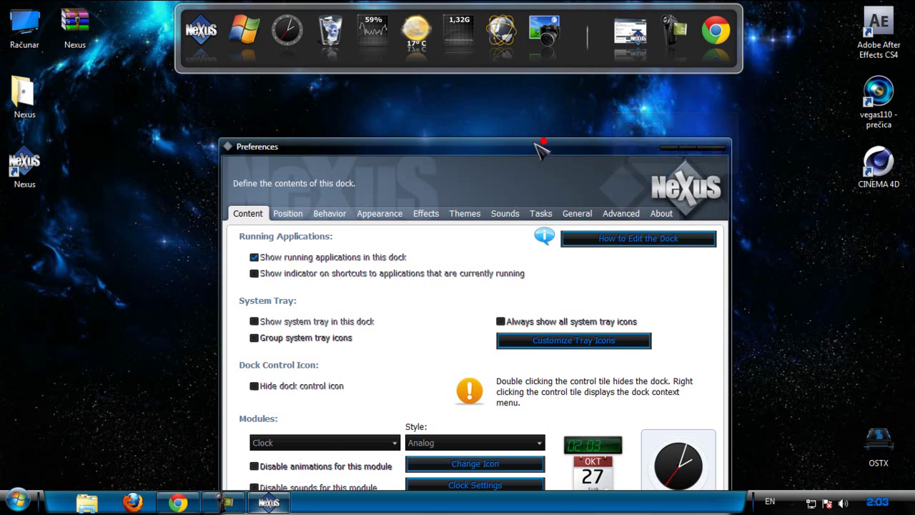
drag(539, 145, 539, 102)
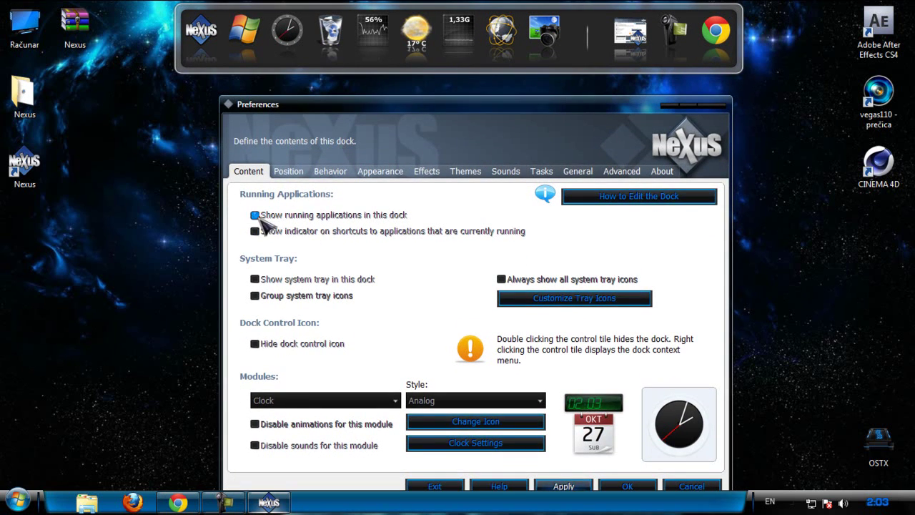
click(255, 215)
click(557, 486)
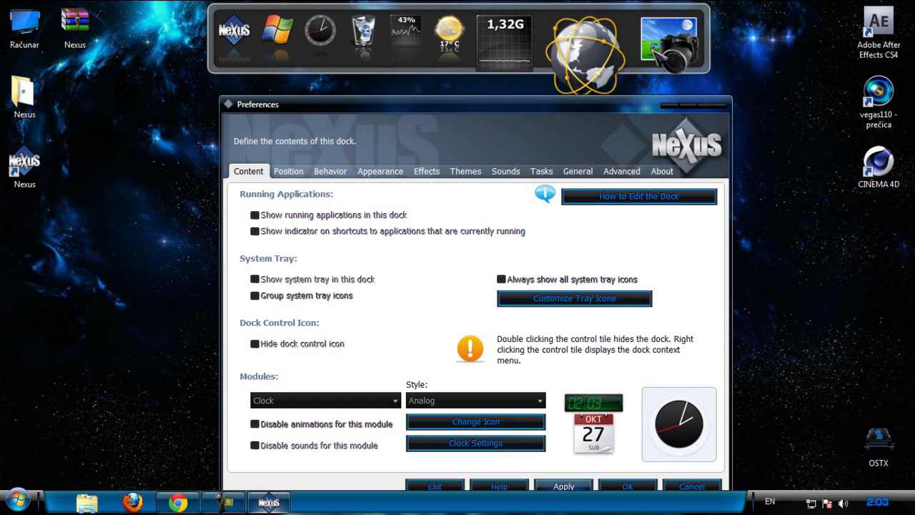
drag(308, 108, 303, 103)
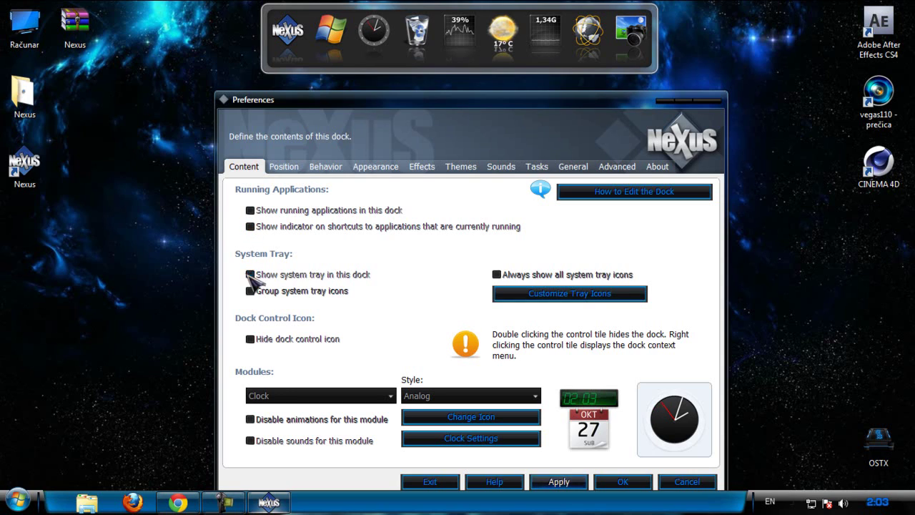
click(250, 275)
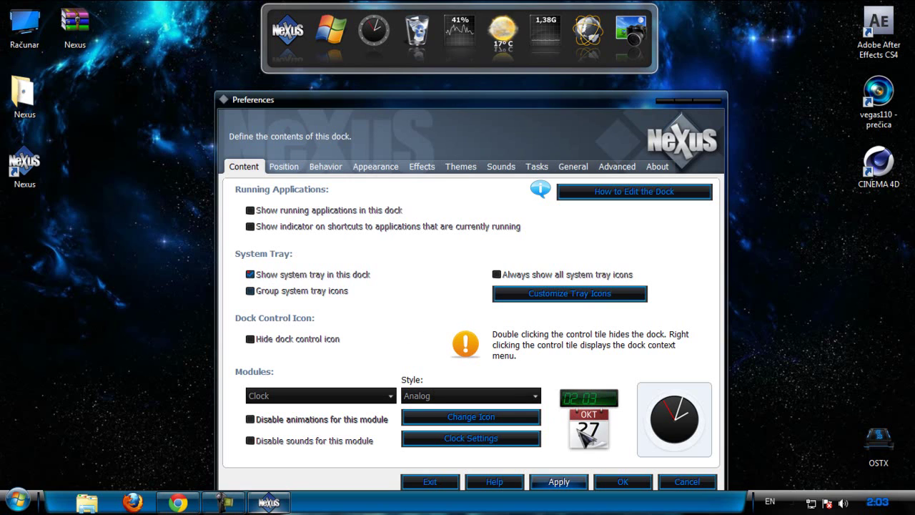
click(564, 482)
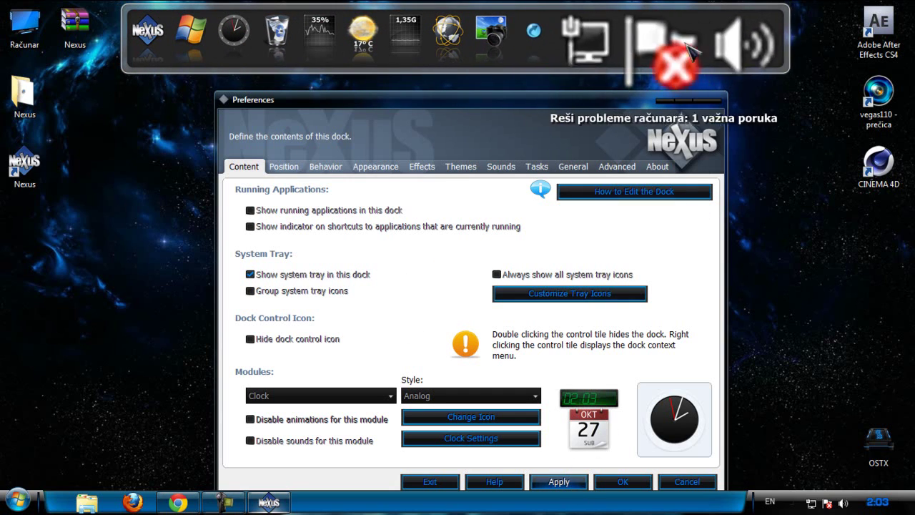
click(250, 274)
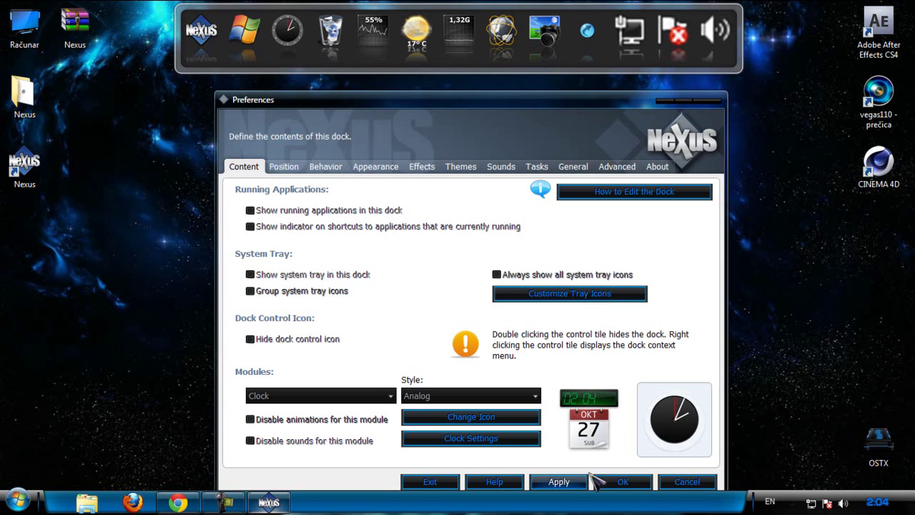
click(565, 482)
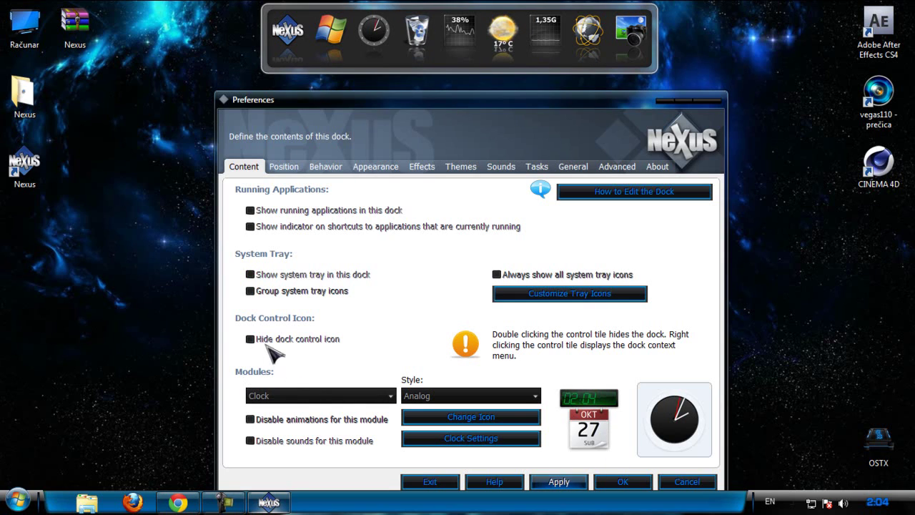
click(341, 397)
click(335, 398)
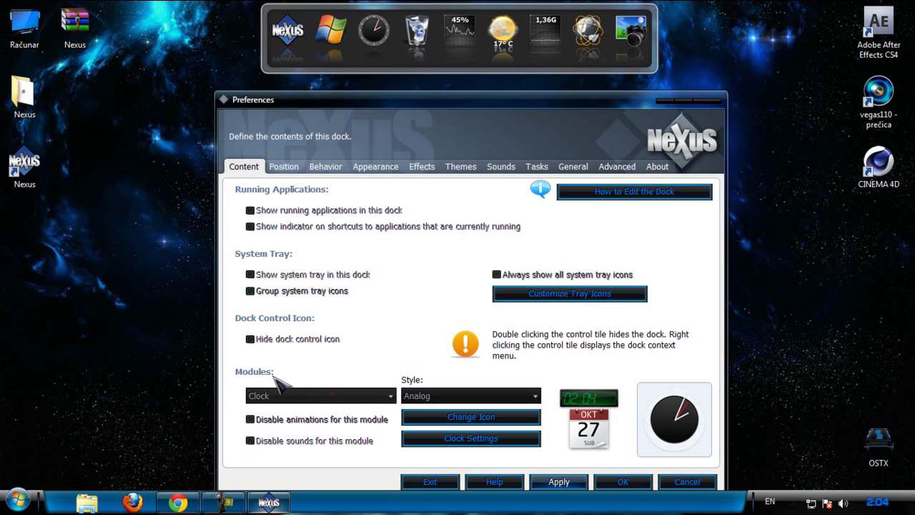
click(286, 395)
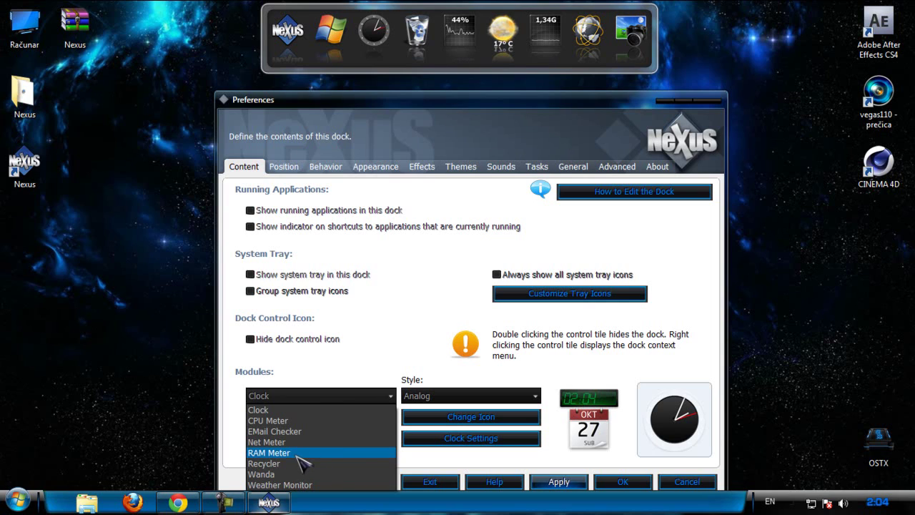
click(342, 399)
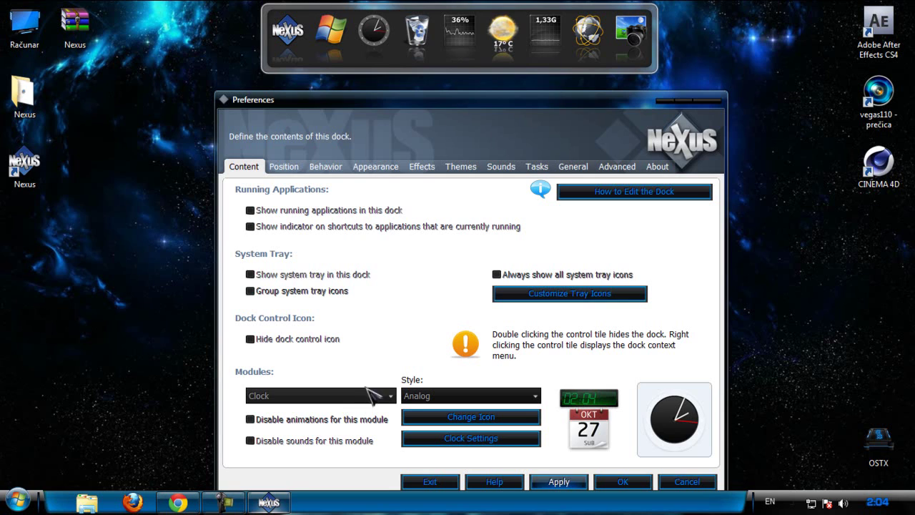
drag(495, 107, 486, 96)
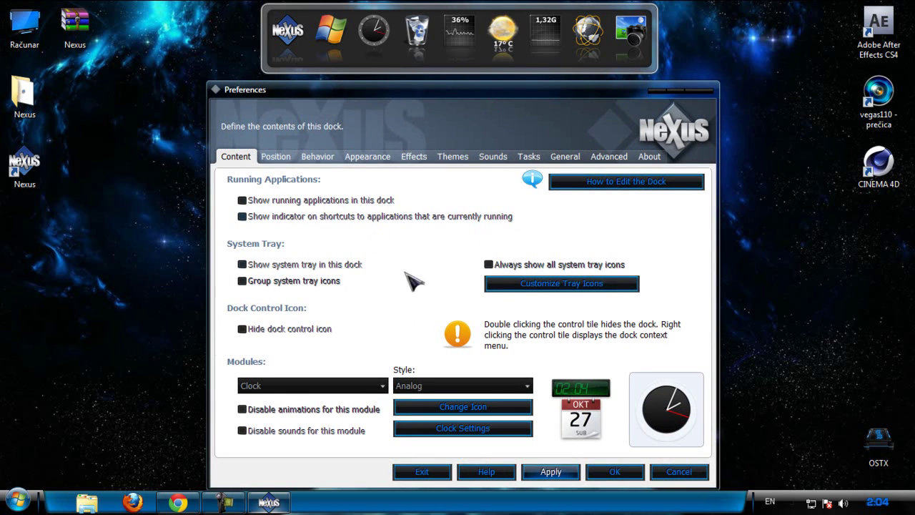
Keep the dock attached to the Top screen edge in Position settings.
click(278, 158)
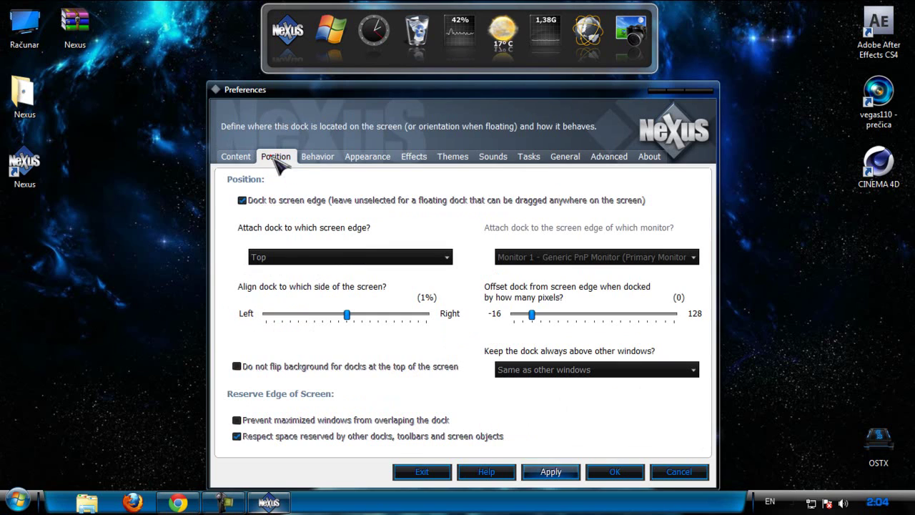
drag(264, 85, 261, 83)
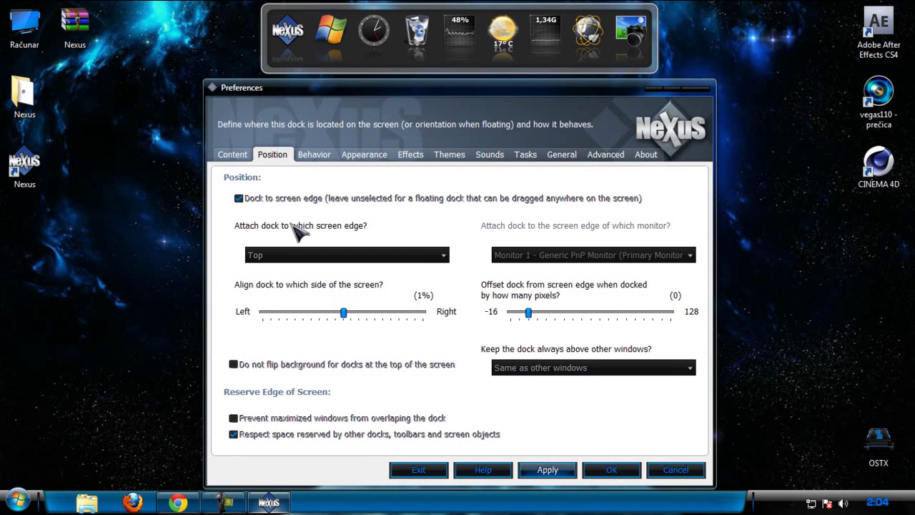
click(283, 256)
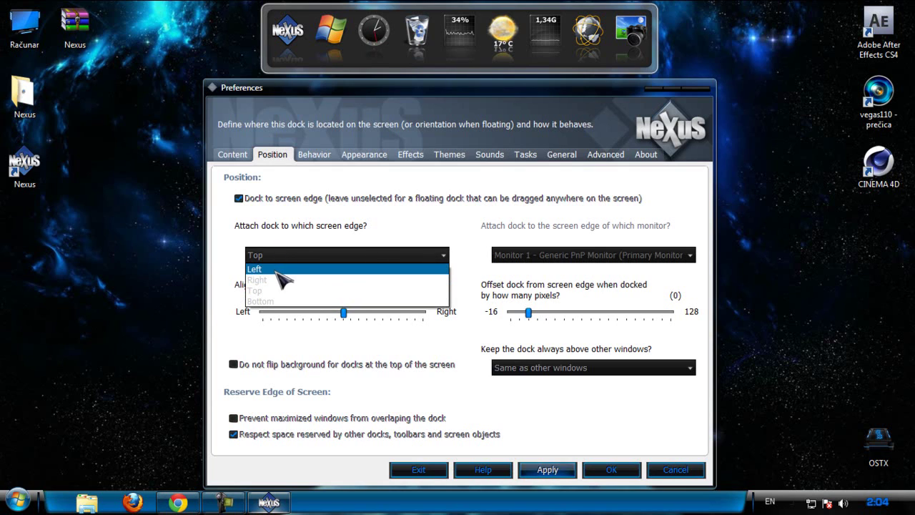
click(286, 274)
click(290, 257)
click(286, 279)
click(291, 259)
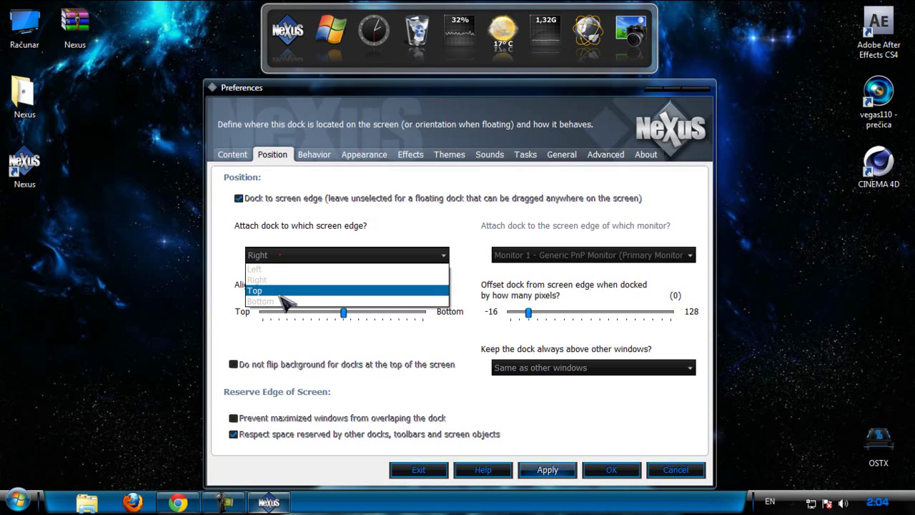
click(276, 290)
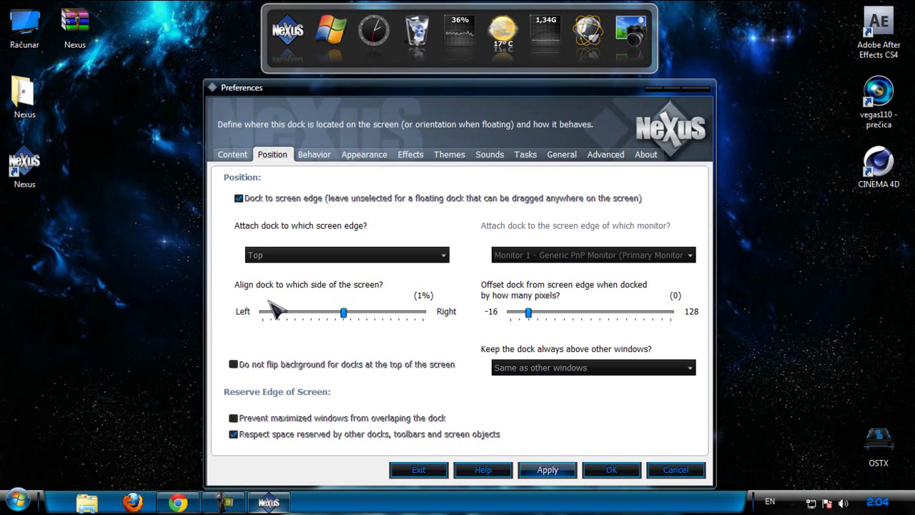
Bring the dock alignment back to the centre after trying -70%, applying each change.
mouse_move(347, 314)
mouse_down()
mouse_move(268, 316)
mouse_move(437, 321)
mouse_move(289, 315)
mouse_up()
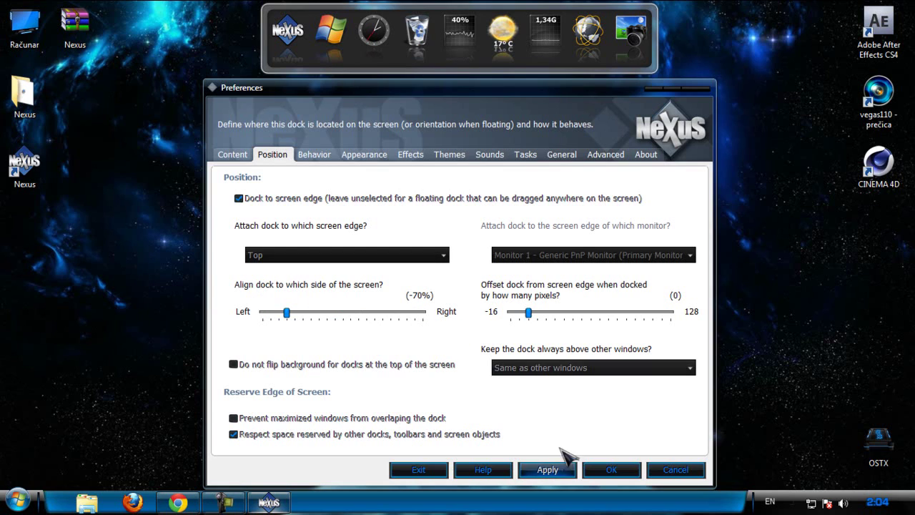
click(551, 471)
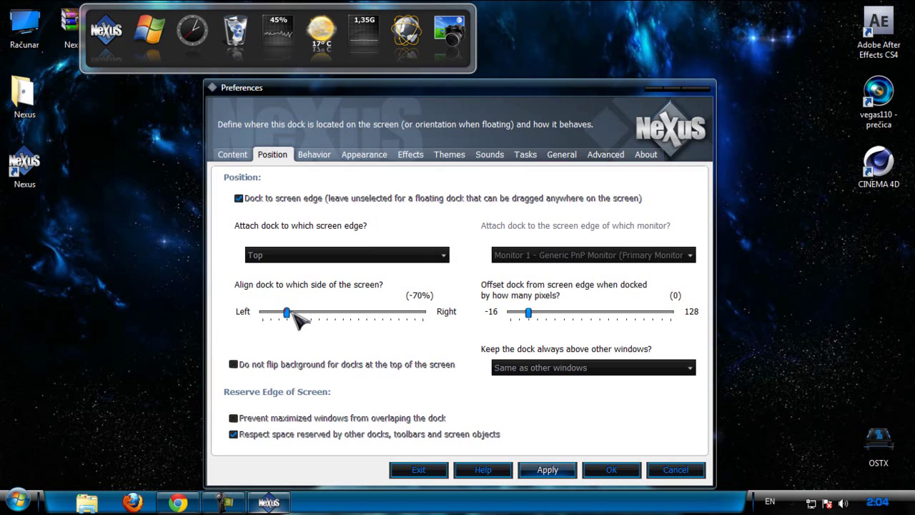
drag(287, 312, 338, 314)
click(549, 470)
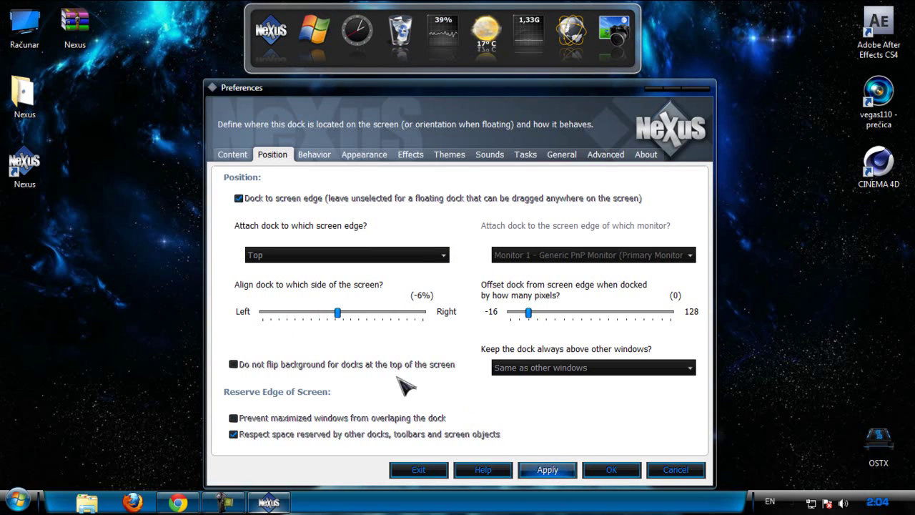
drag(336, 318, 341, 311)
click(535, 469)
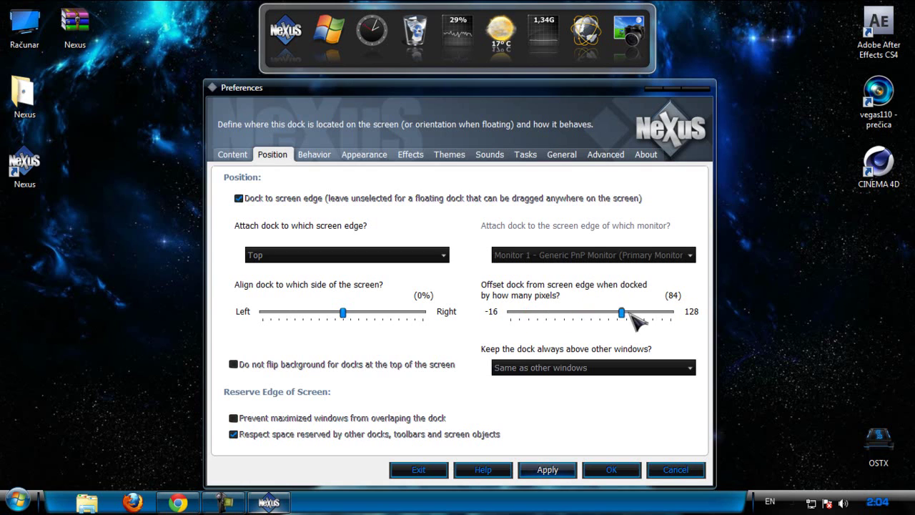
Set the dock's edge offset to -6 so it hugs the top edge, and apply.
drag(631, 314, 649, 321)
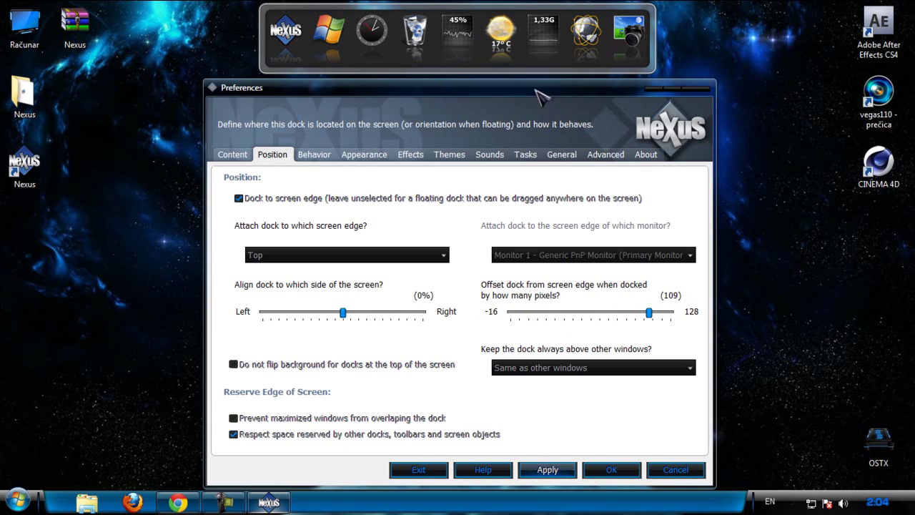
drag(541, 96, 476, 101)
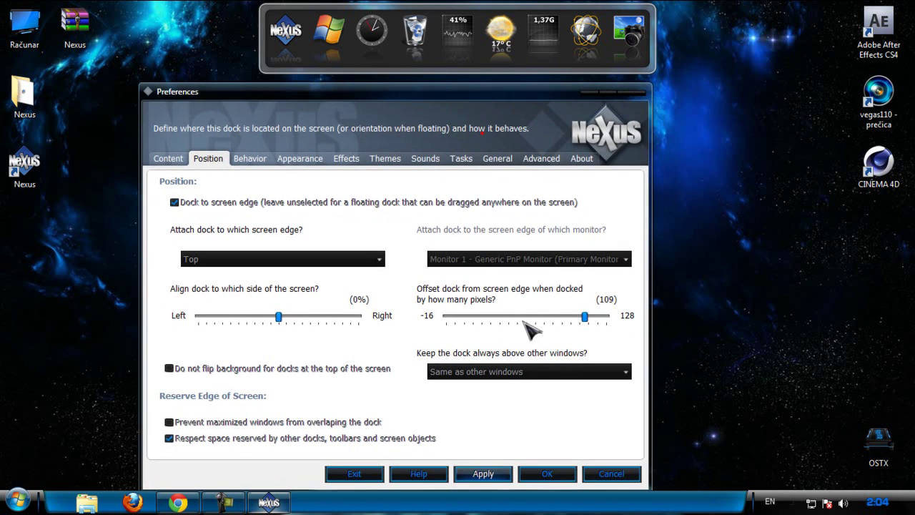
click(484, 474)
mouse_move(461, 95)
mouse_down()
mouse_move(470, 139)
mouse_move(518, 214)
mouse_move(505, 188)
mouse_up()
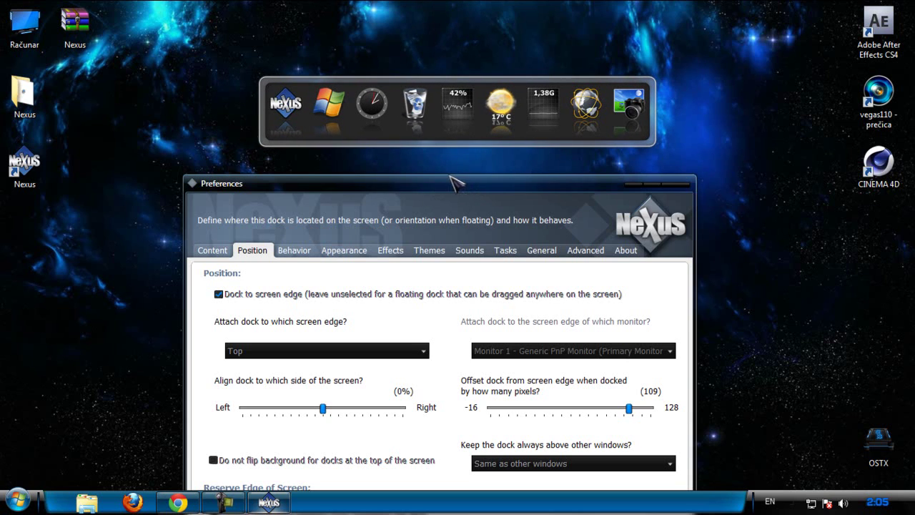
drag(451, 179, 422, 97)
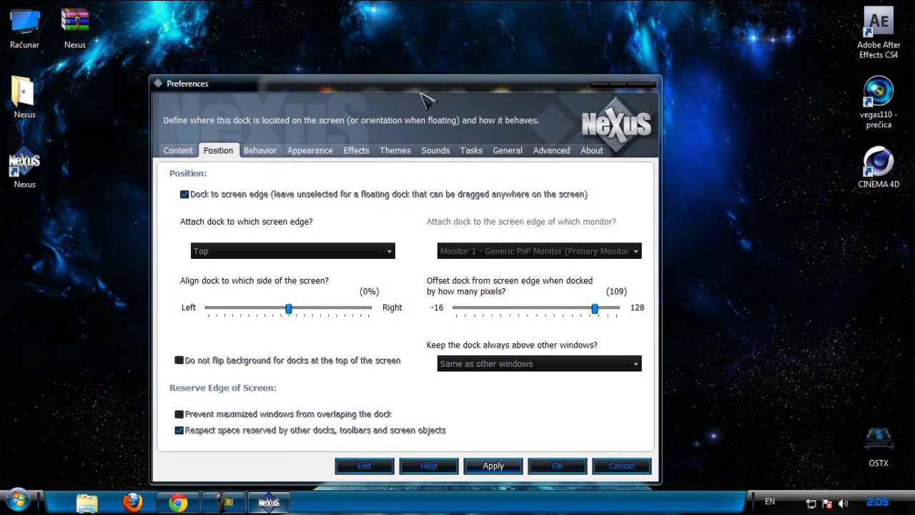
drag(599, 313, 471, 315)
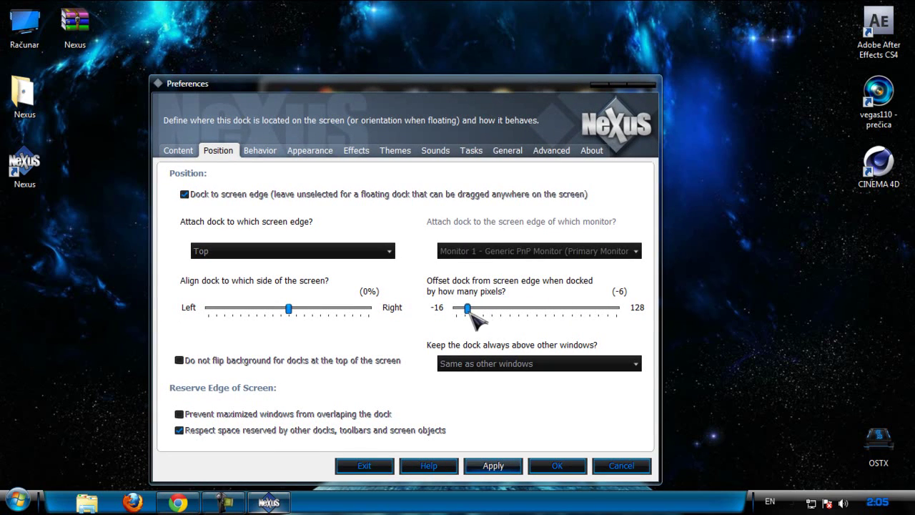
click(517, 463)
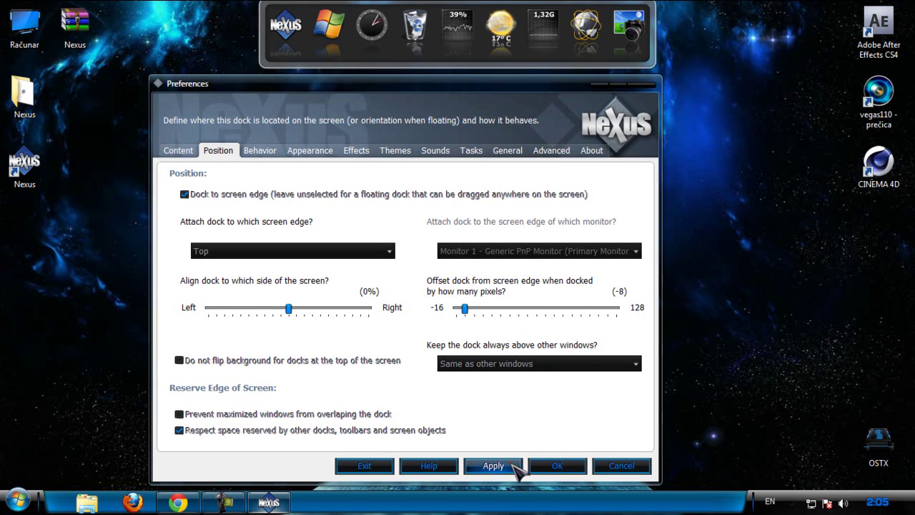
drag(363, 84, 443, 91)
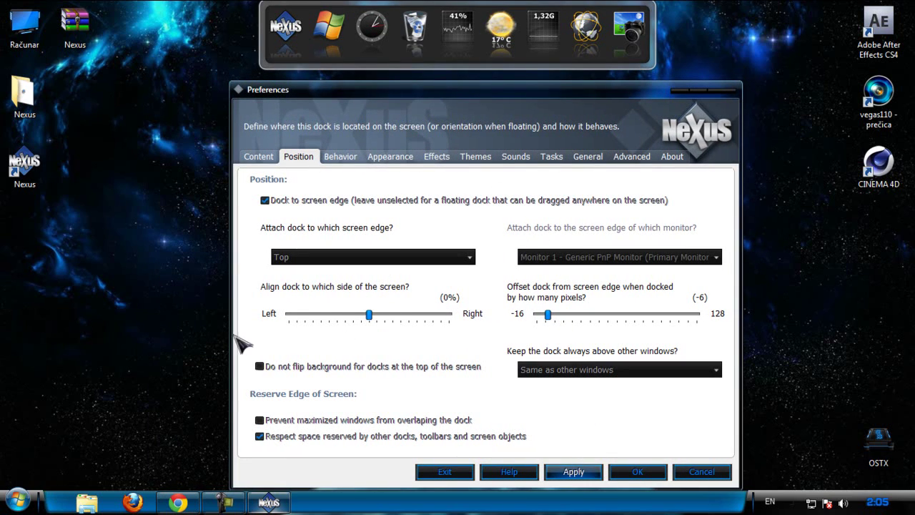
Enable auto-hide with the shortest hide delay, leaving the activation action at None.
click(341, 157)
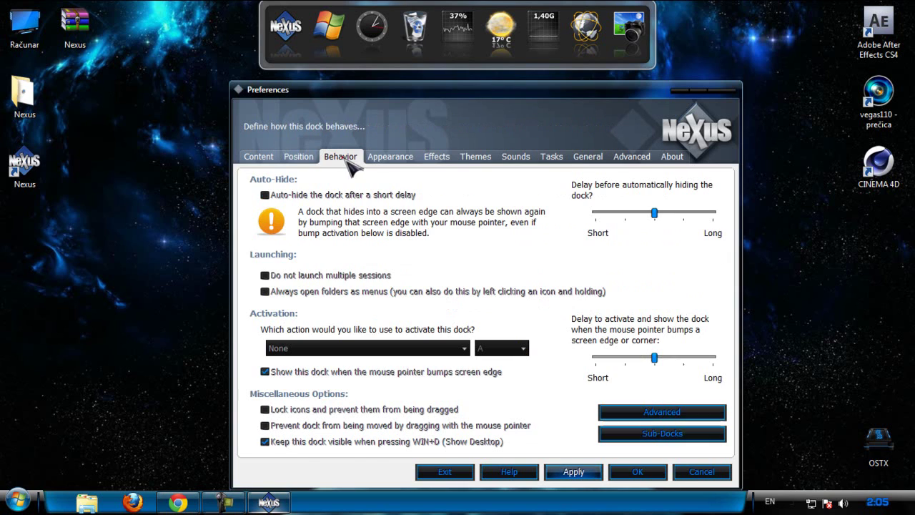
drag(313, 92, 301, 92)
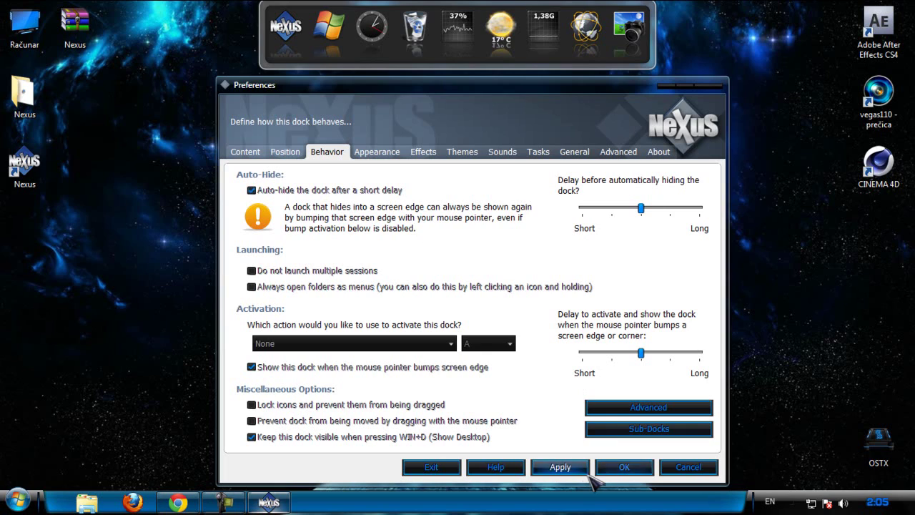
click(565, 467)
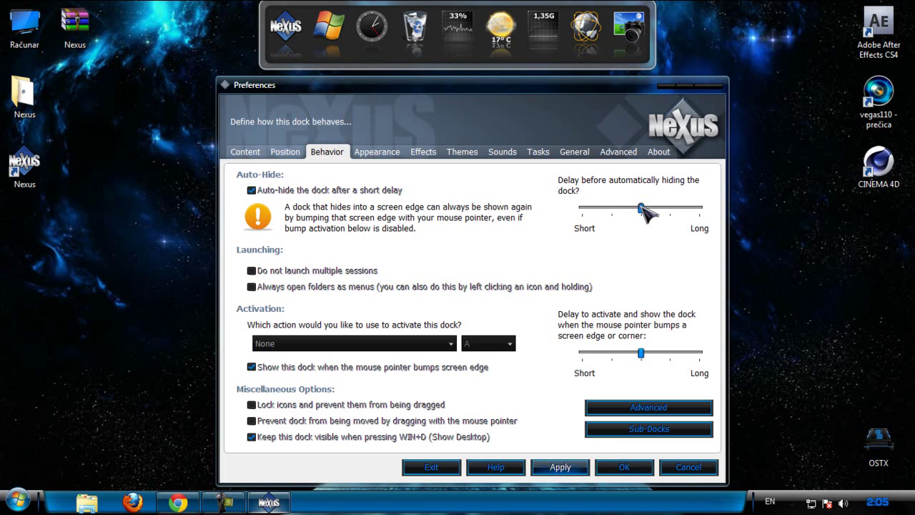
drag(641, 209, 581, 208)
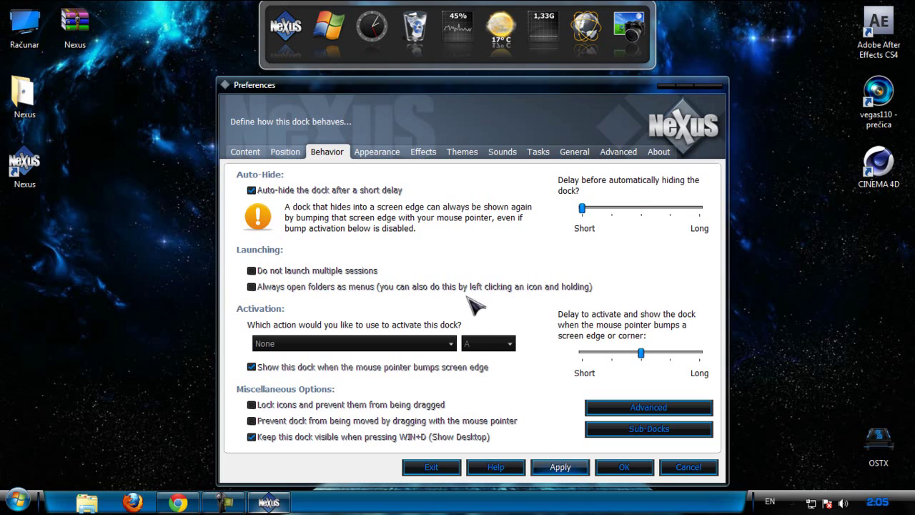
click(450, 344)
key(Escape)
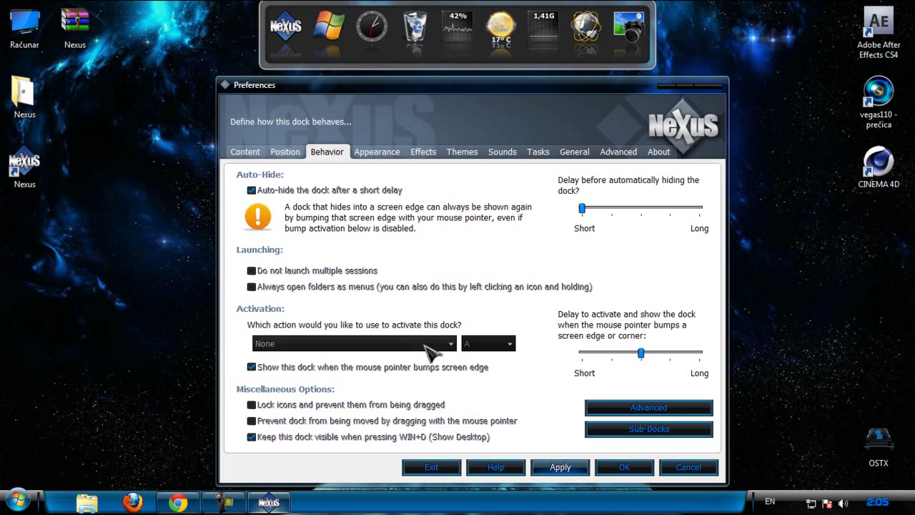
click(451, 344)
click(451, 343)
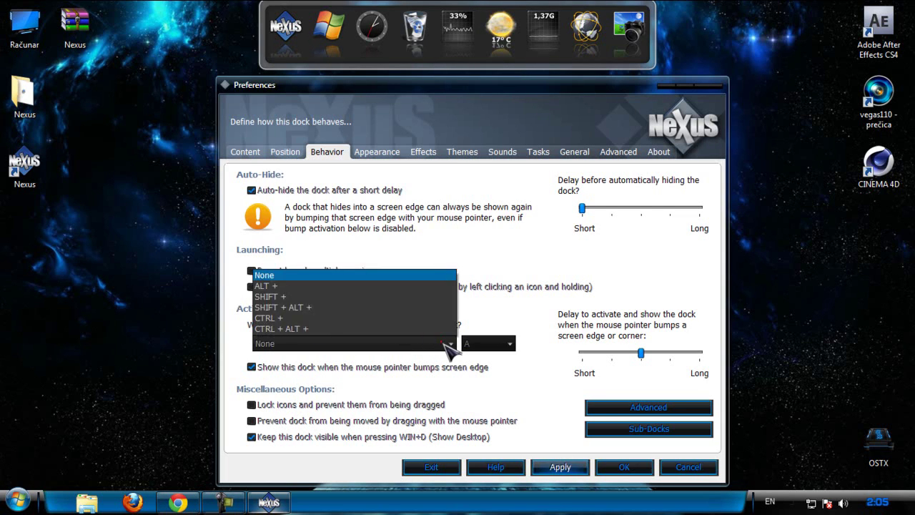
Apply the auto-hide behavior settings to the dock.
drag(384, 98, 352, 81)
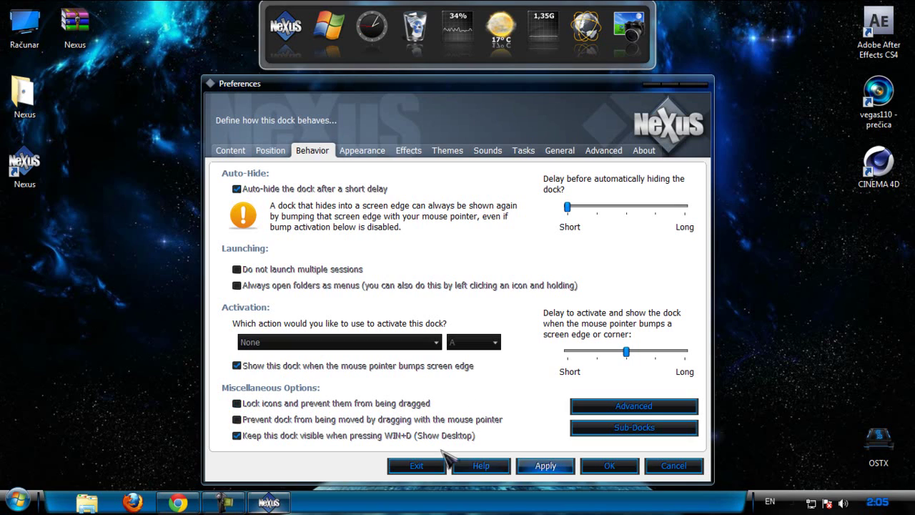
click(545, 465)
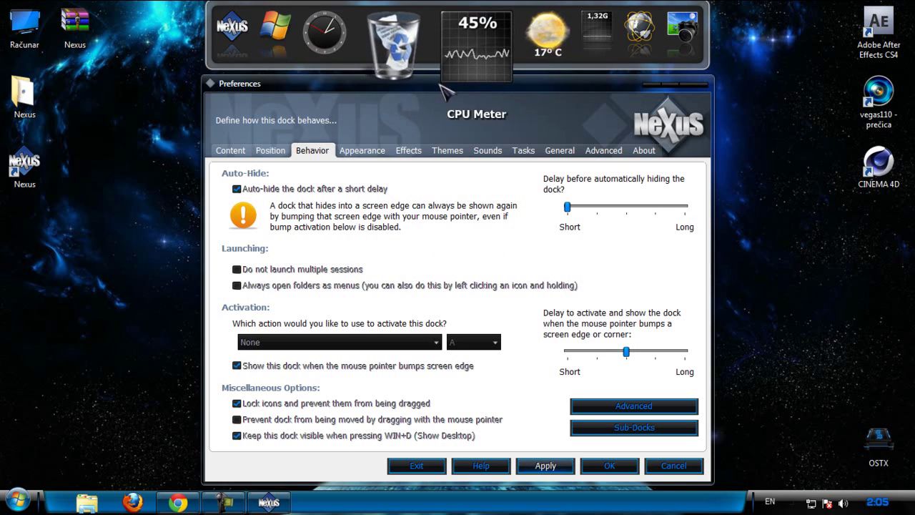
drag(620, 100, 679, 238)
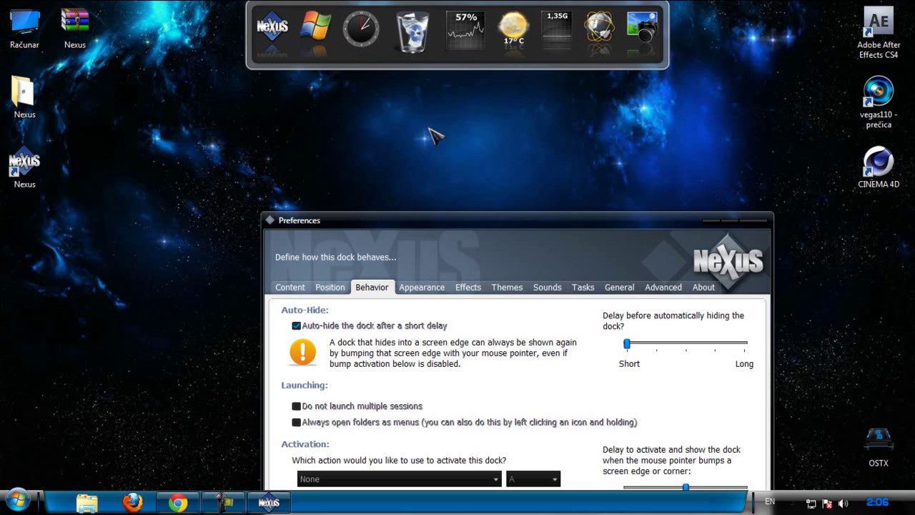
drag(450, 219, 438, 93)
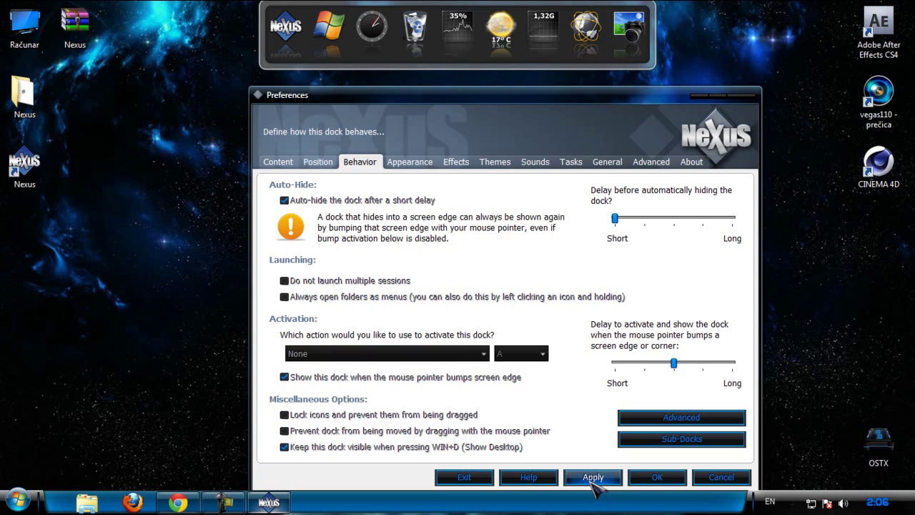
click(592, 477)
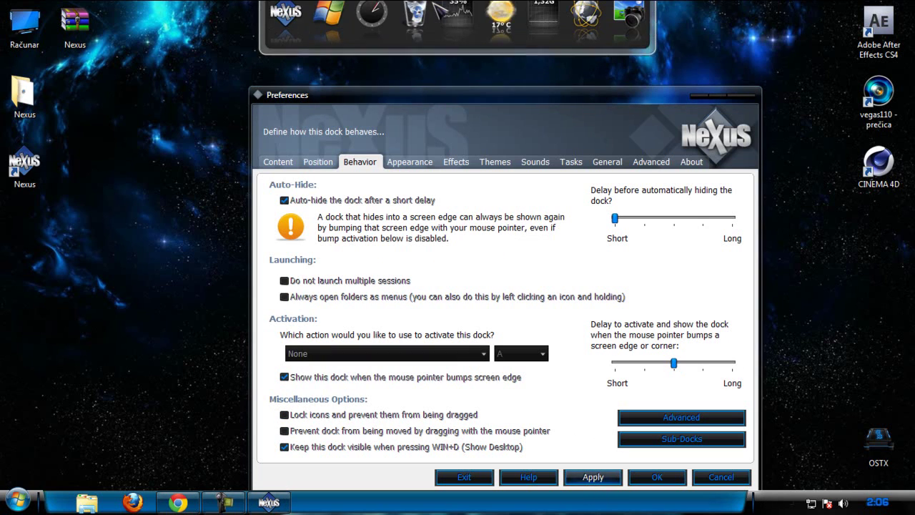
mouse_move(436, 28)
mouse_down()
mouse_move(197, 138)
mouse_move(355, 36)
mouse_up()
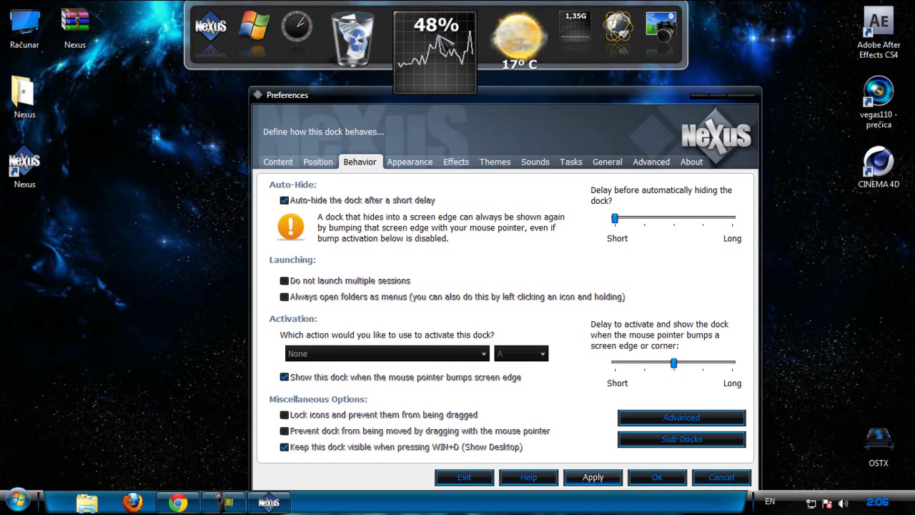
drag(461, 101, 450, 77)
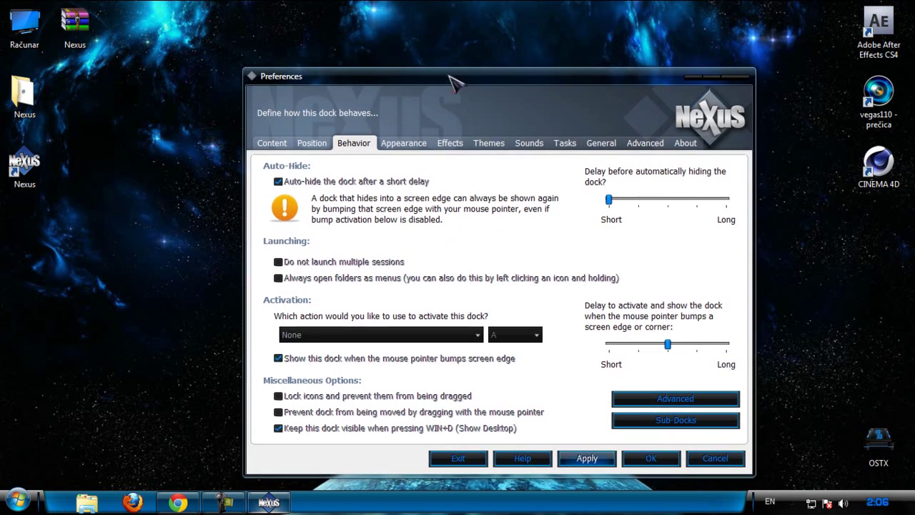
click(404, 145)
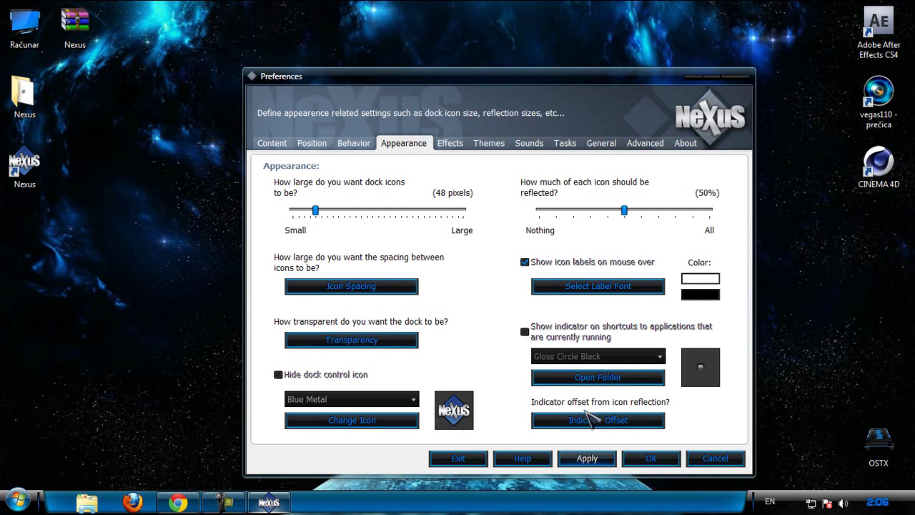
Shrink the dock icons from 48 to 33 pixels and apply.
drag(315, 210, 307, 210)
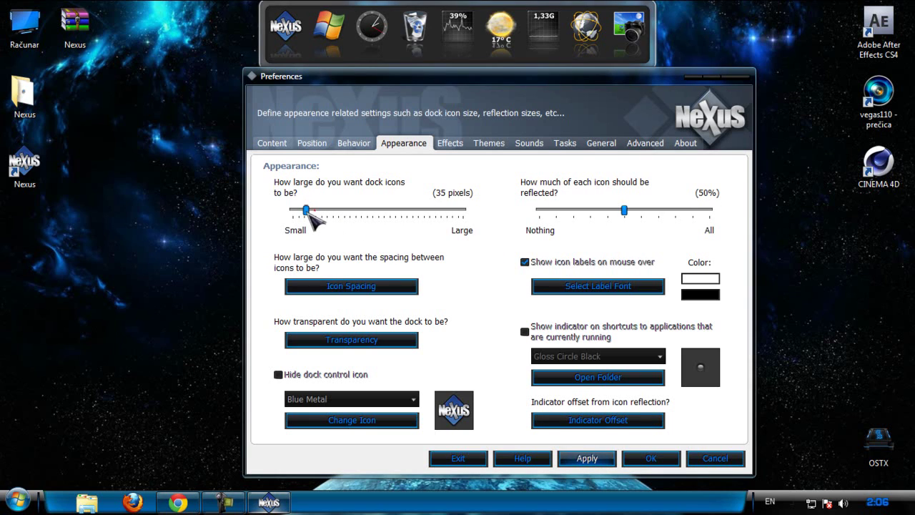
click(587, 459)
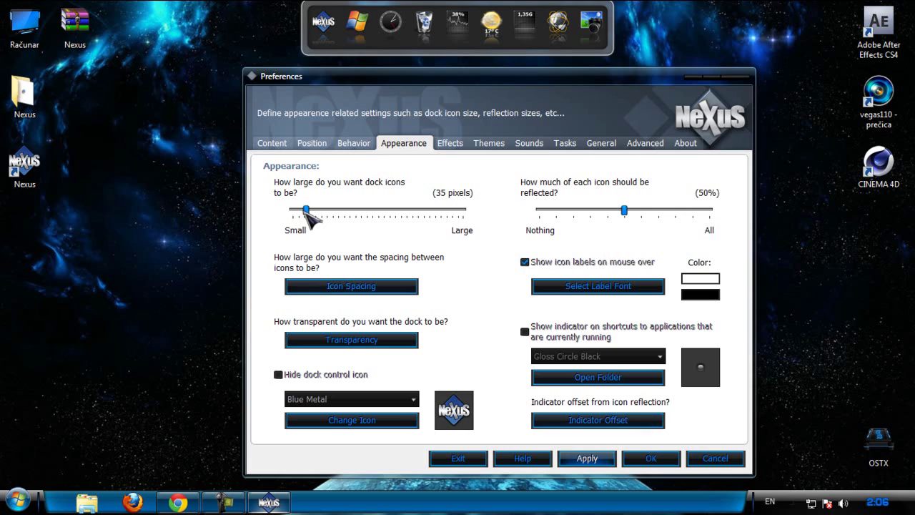
drag(306, 210, 305, 210)
click(587, 458)
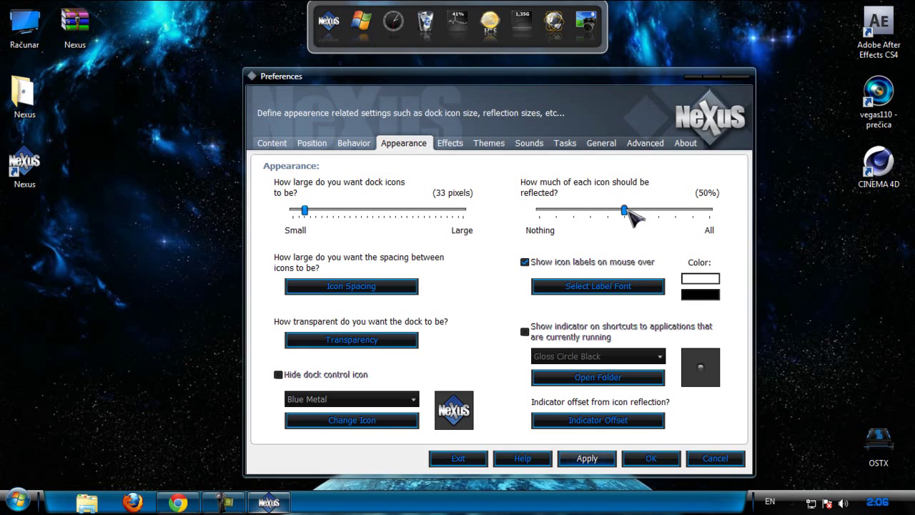
Set icon reflections to about 40% after trying 100%, and apply.
mouse_move(627, 210)
mouse_down()
mouse_move(592, 210)
mouse_move(710, 211)
mouse_up()
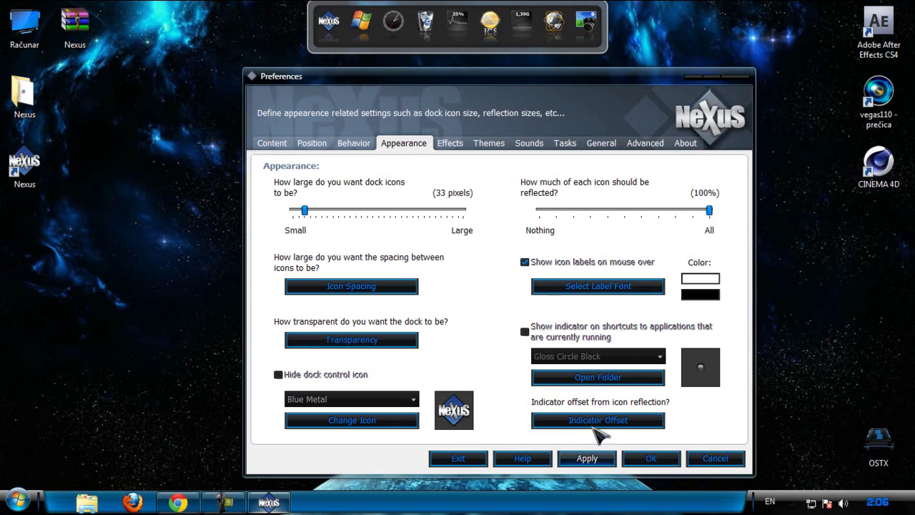
click(579, 460)
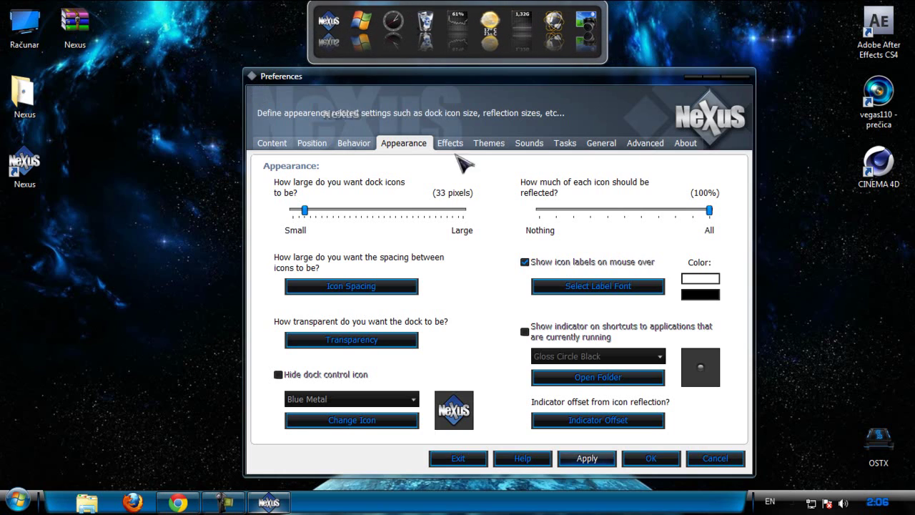
drag(708, 210, 609, 211)
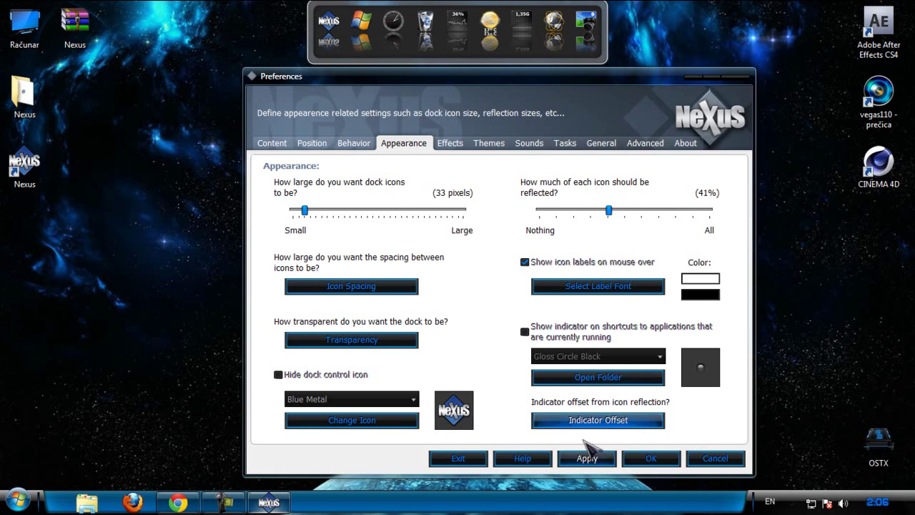
click(587, 458)
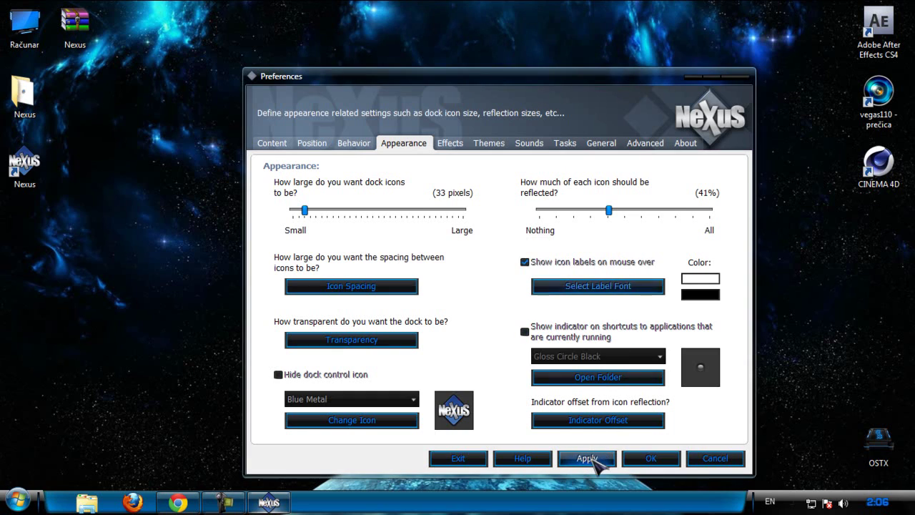
click(593, 460)
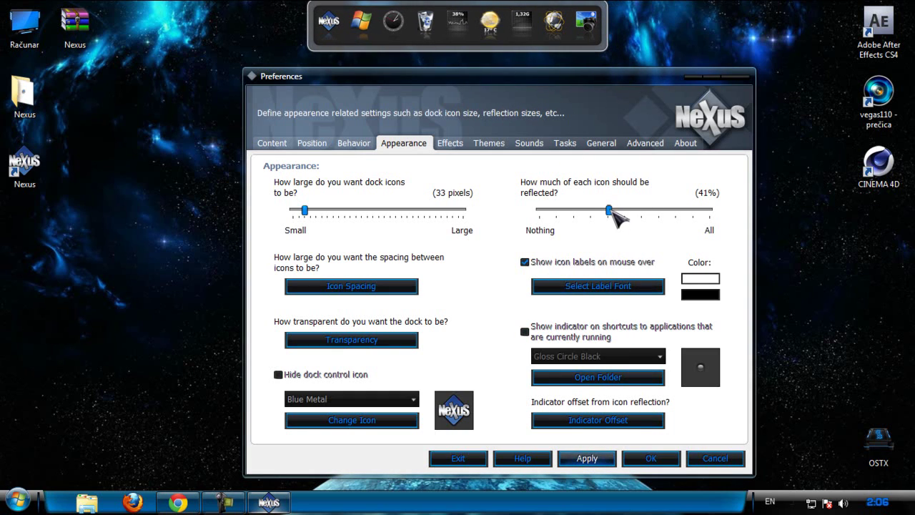
Set horizontal icon spacing to 5 pixels and apply.
click(352, 288)
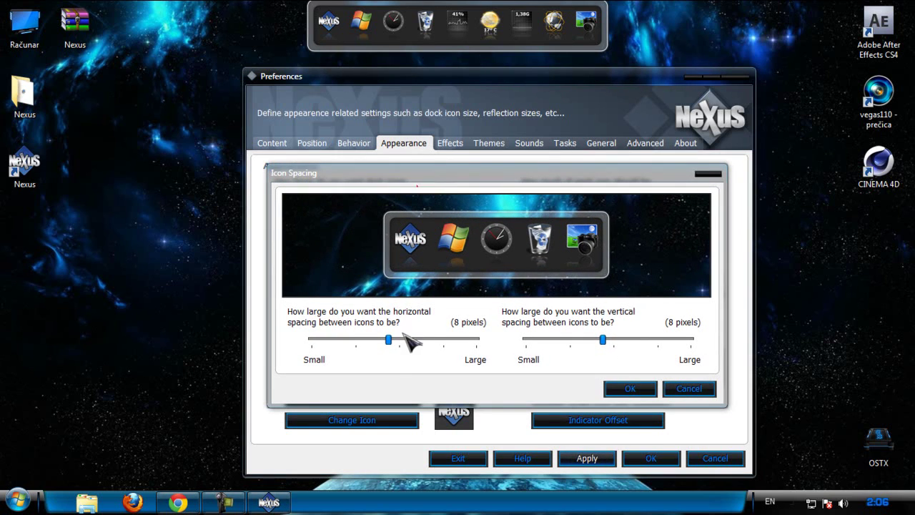
click(626, 388)
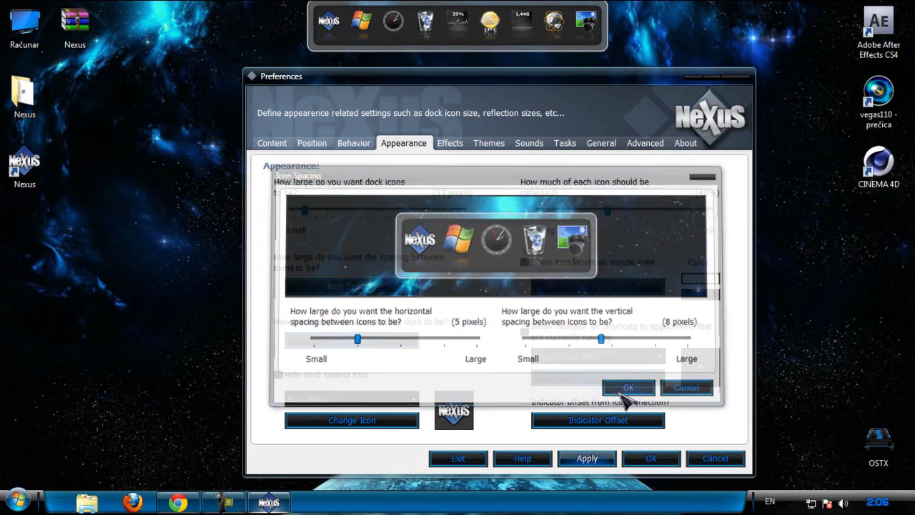
click(587, 456)
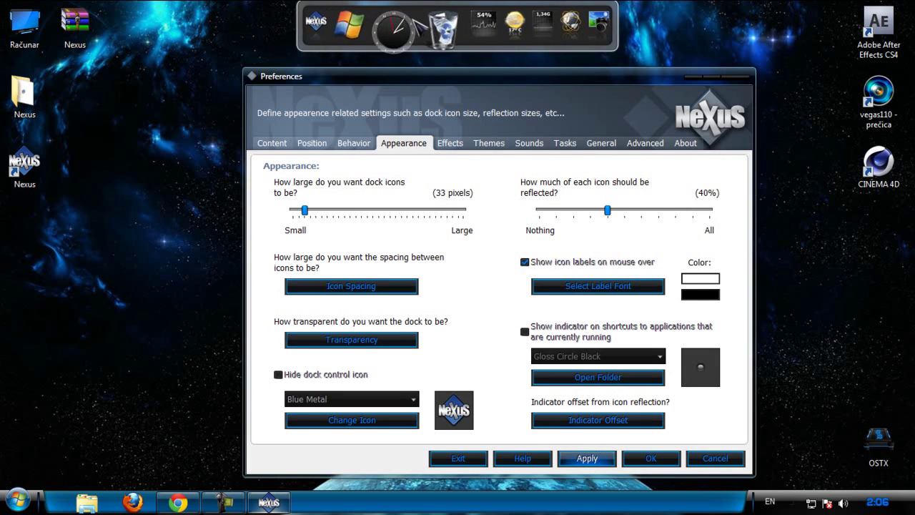
Change the icon label font to Swis721 Cn BT D-Type Bold and apply.
click(578, 286)
drag(546, 171, 568, 131)
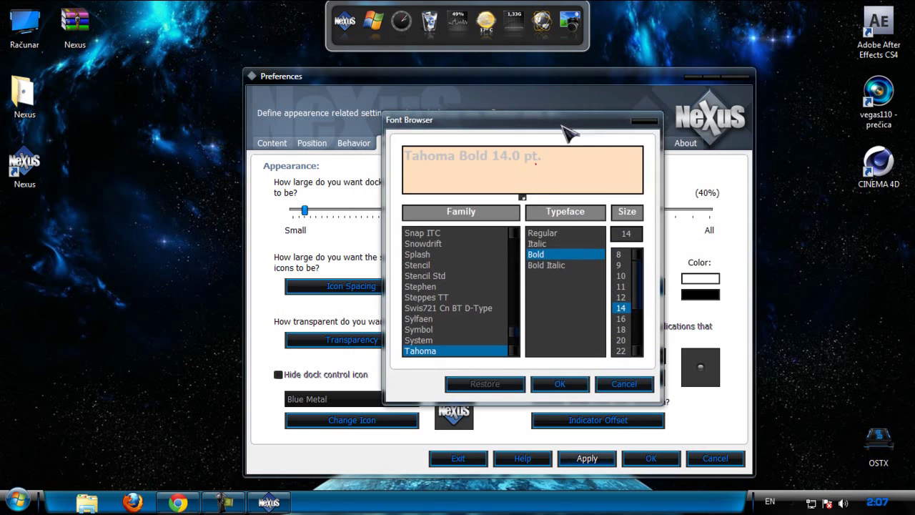
click(478, 333)
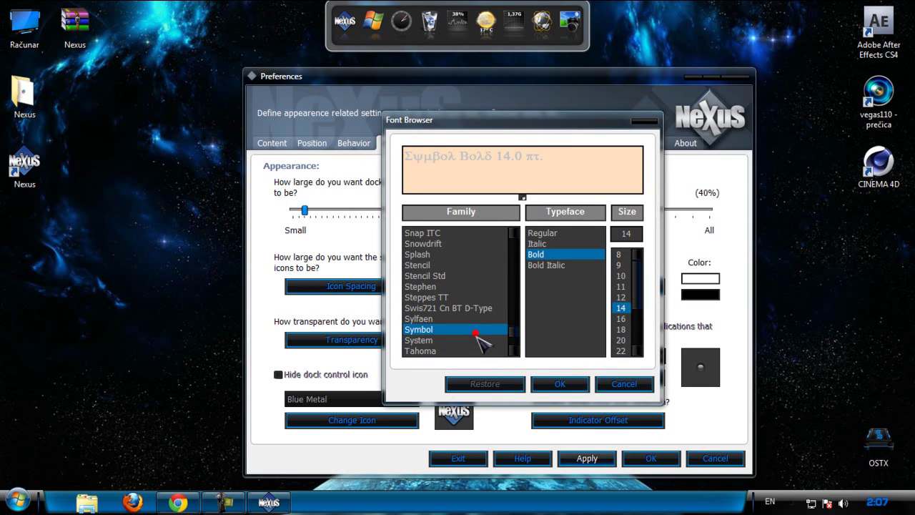
click(468, 308)
click(458, 287)
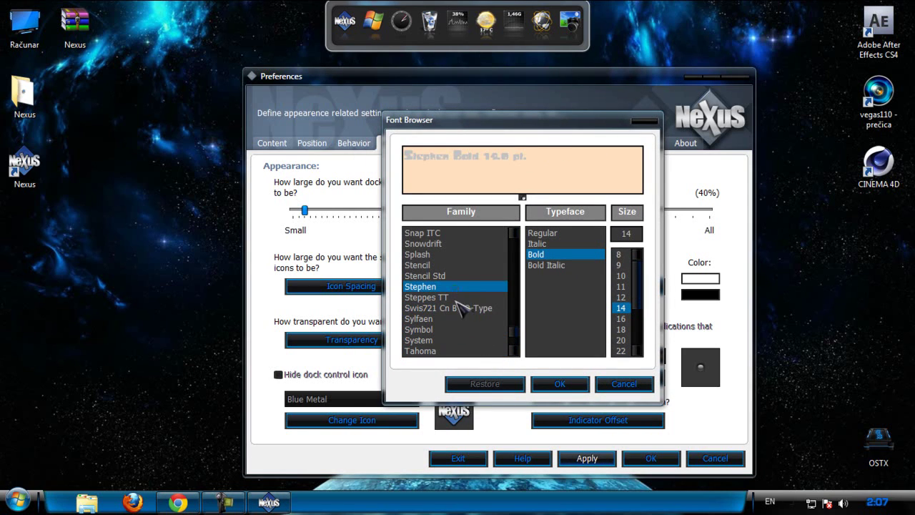
click(455, 297)
click(458, 309)
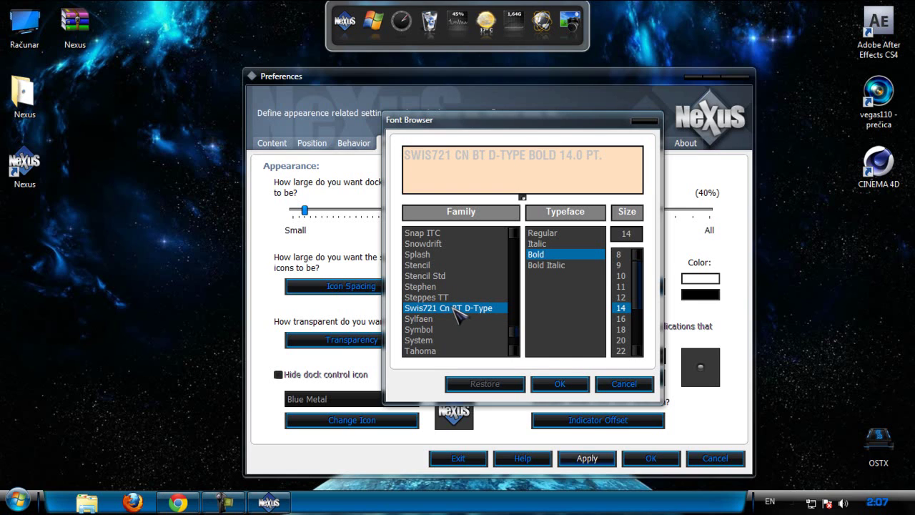
click(559, 384)
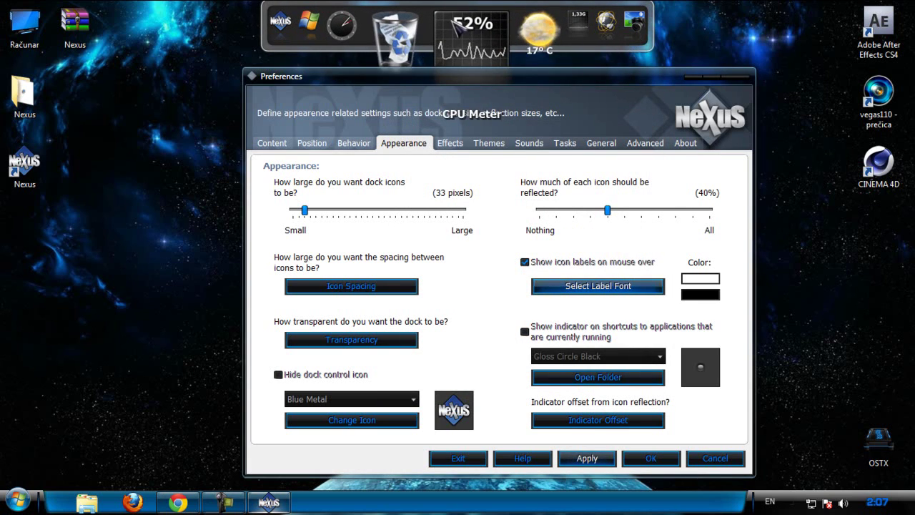
click(586, 458)
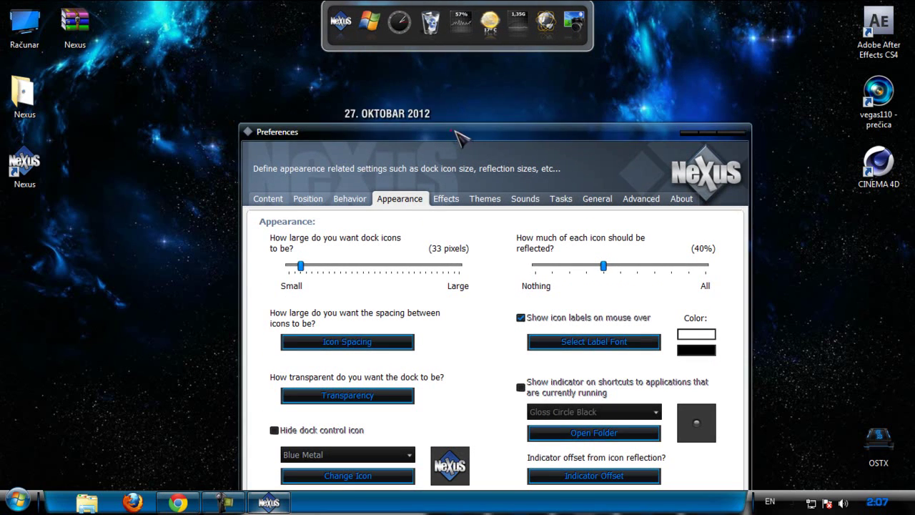
Try a fully transparent (100%) dock background and apply it.
drag(454, 131, 437, 76)
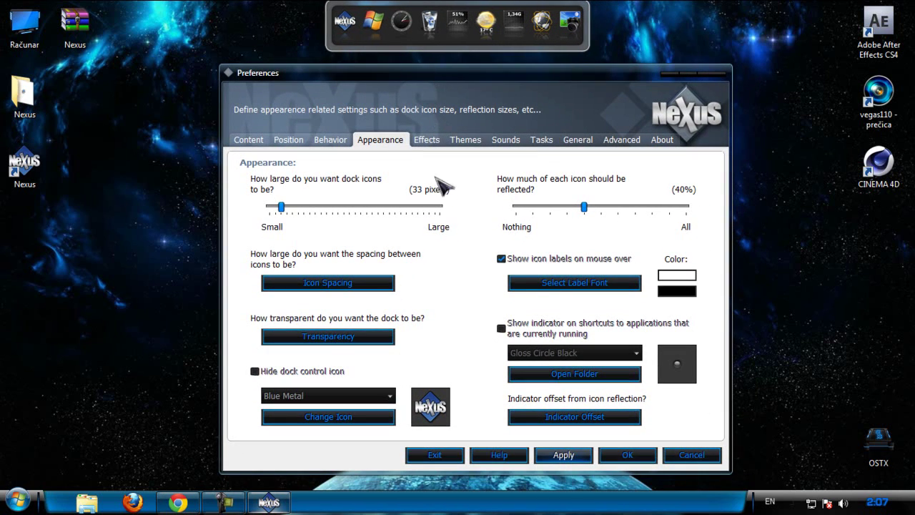
click(318, 342)
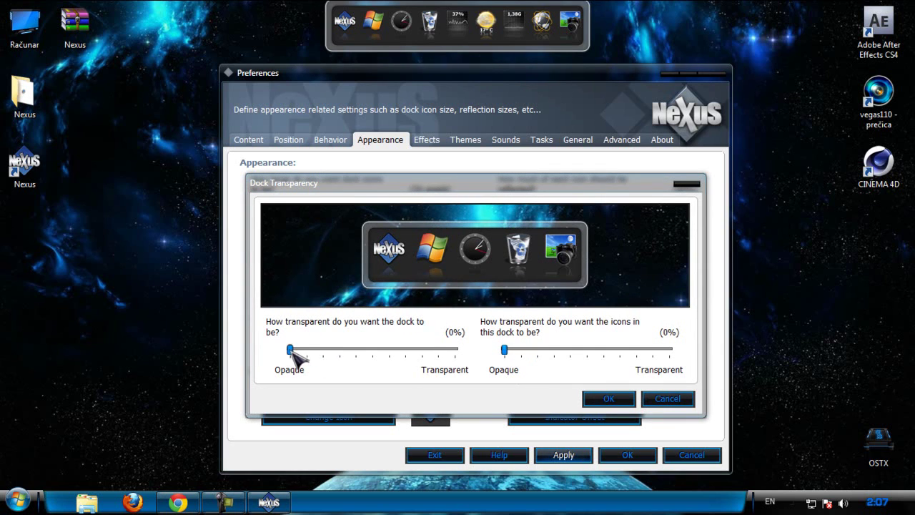
drag(291, 350, 486, 353)
click(608, 398)
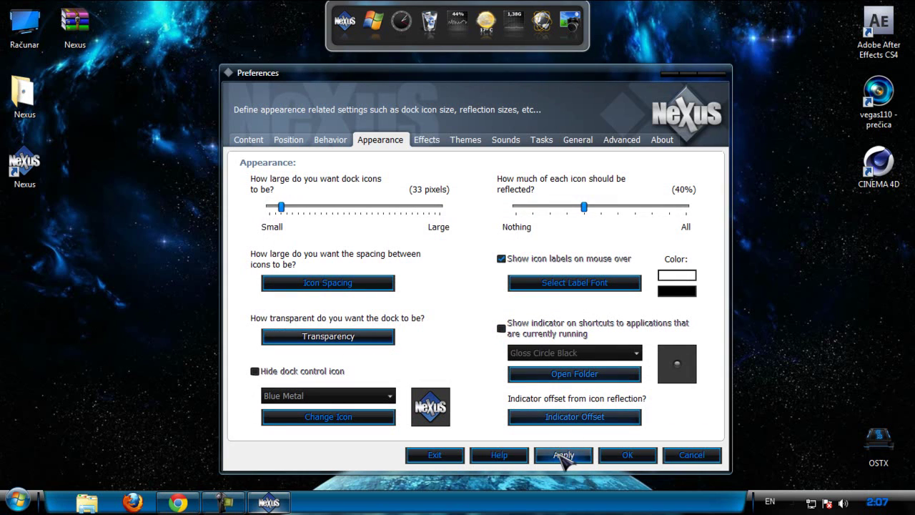
click(563, 455)
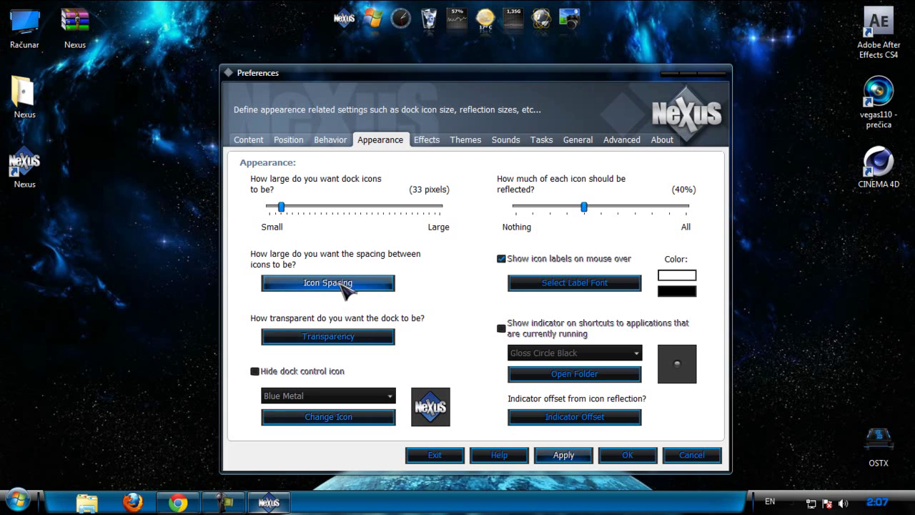
Return the dock background transparency to 0% and apply.
click(328, 336)
drag(453, 349, 252, 357)
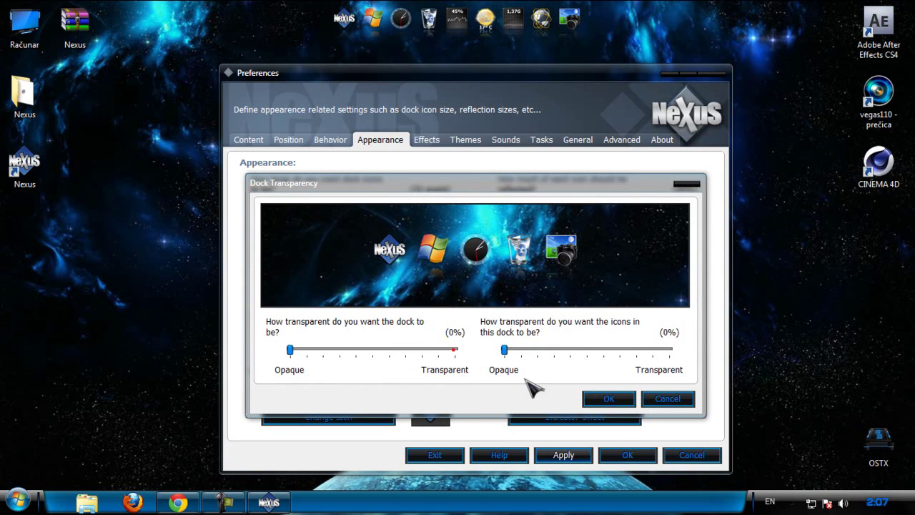
click(608, 398)
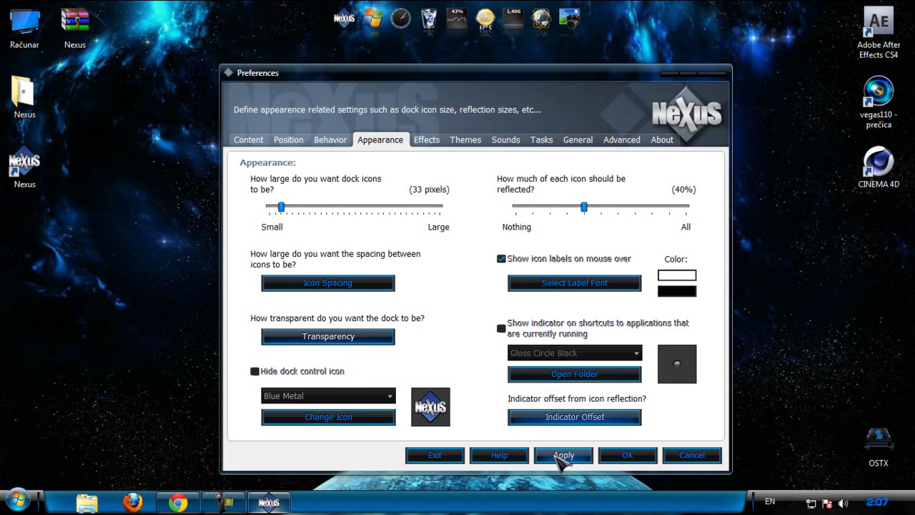
click(557, 455)
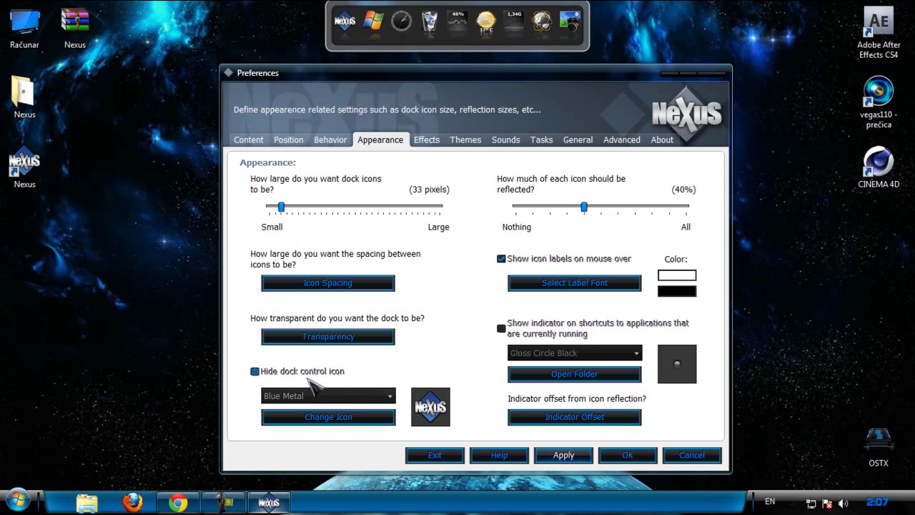
Set the mouseover effect to Zoom, keeping its default effect settings.
click(428, 141)
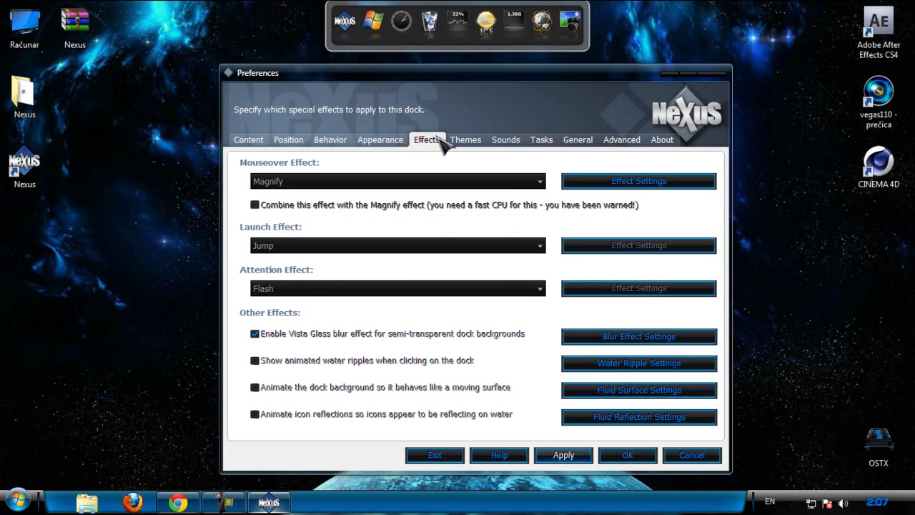
drag(405, 74, 397, 75)
click(275, 183)
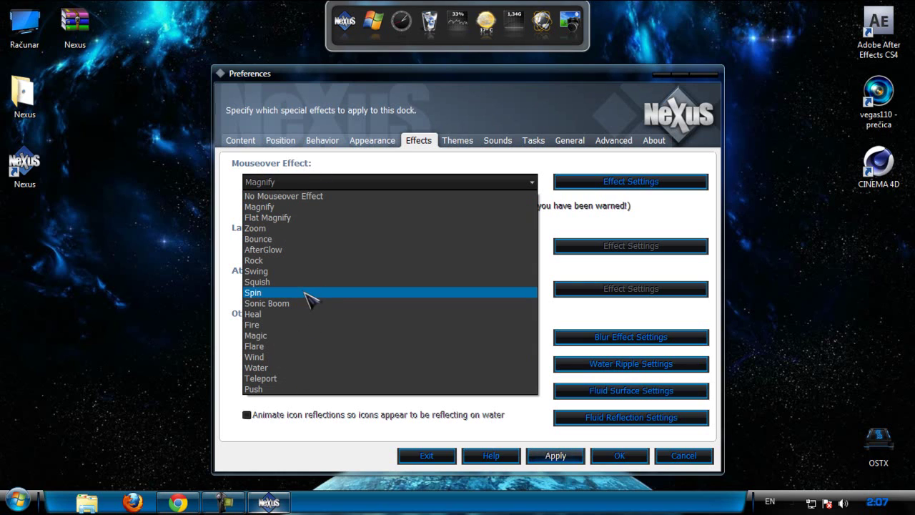
click(307, 229)
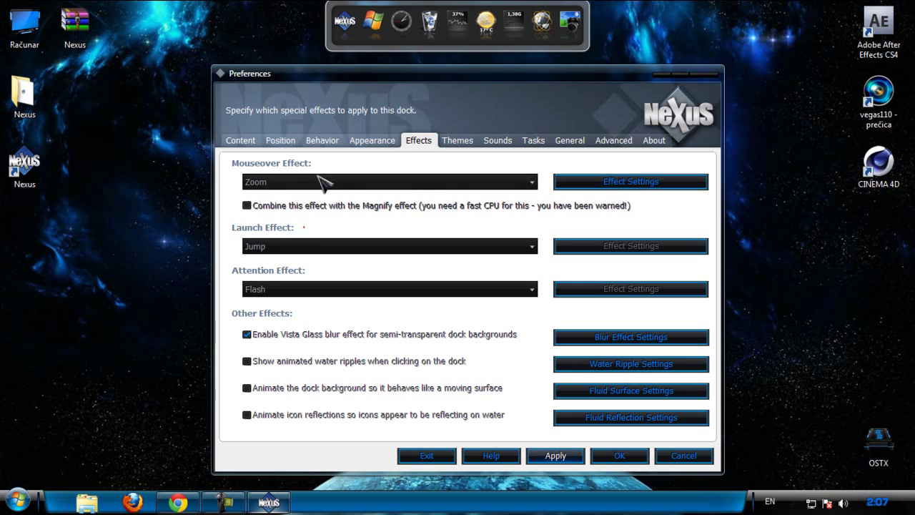
click(556, 183)
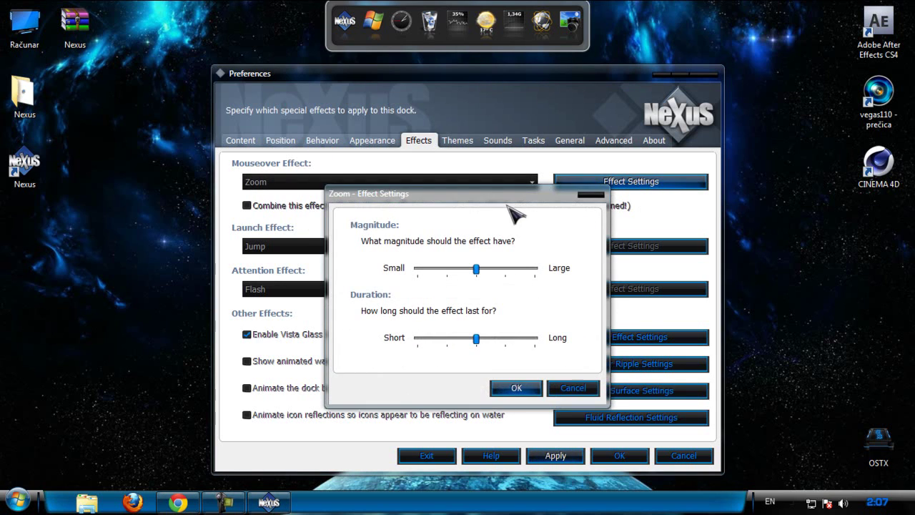
drag(547, 187, 637, 202)
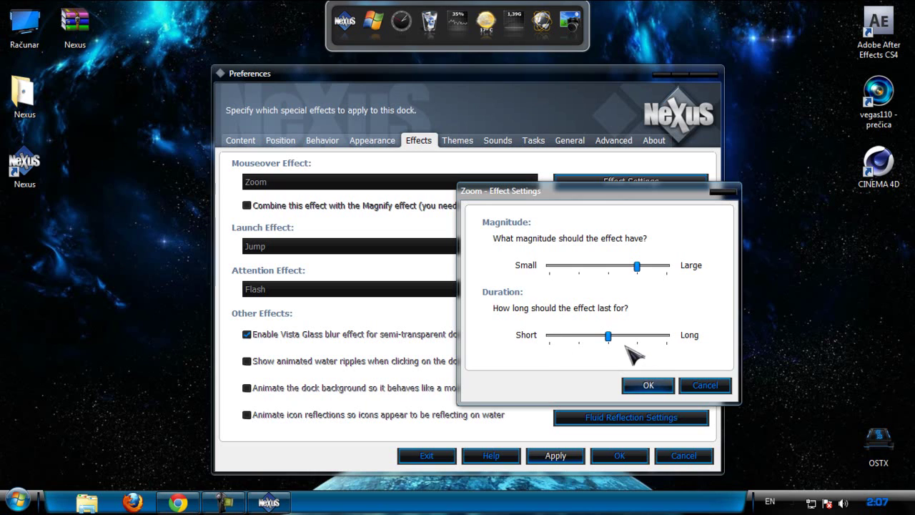
click(648, 385)
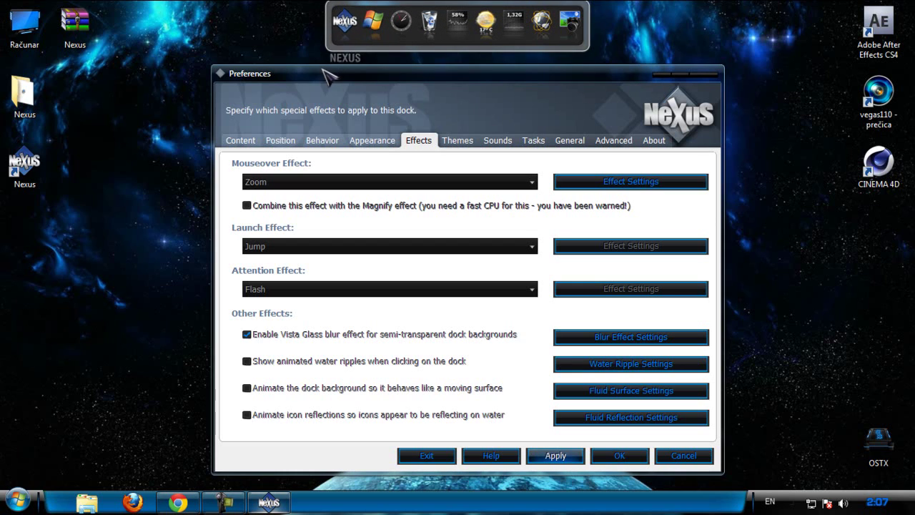
Set the launch effect to Fire and test it by opening the Recycle Bin.
drag(295, 74, 291, 73)
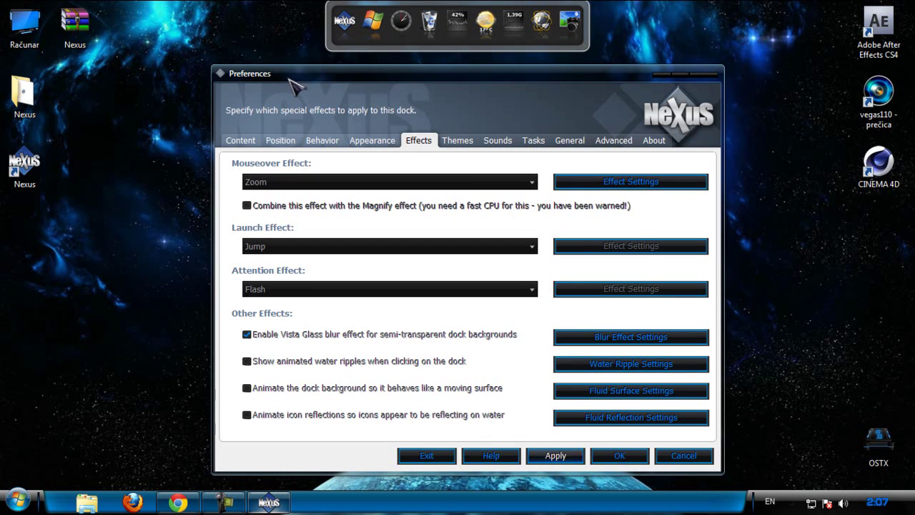
click(281, 245)
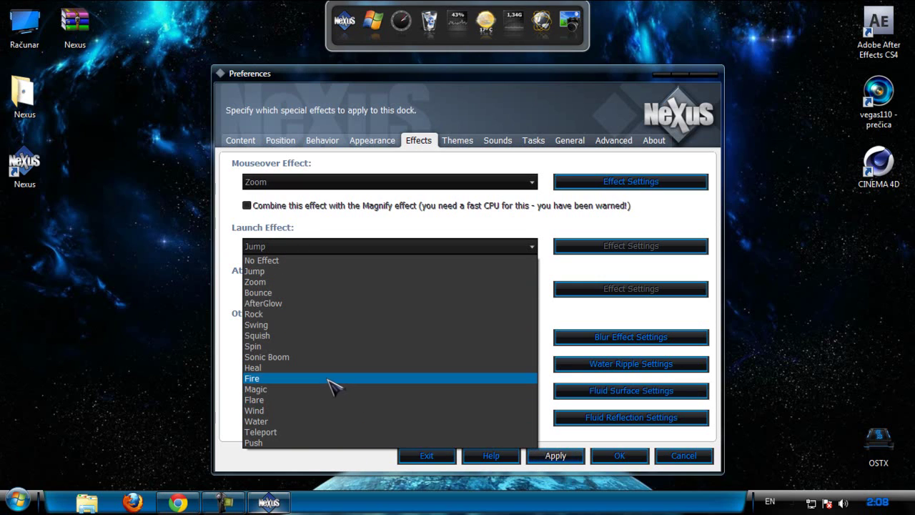
click(328, 379)
click(309, 245)
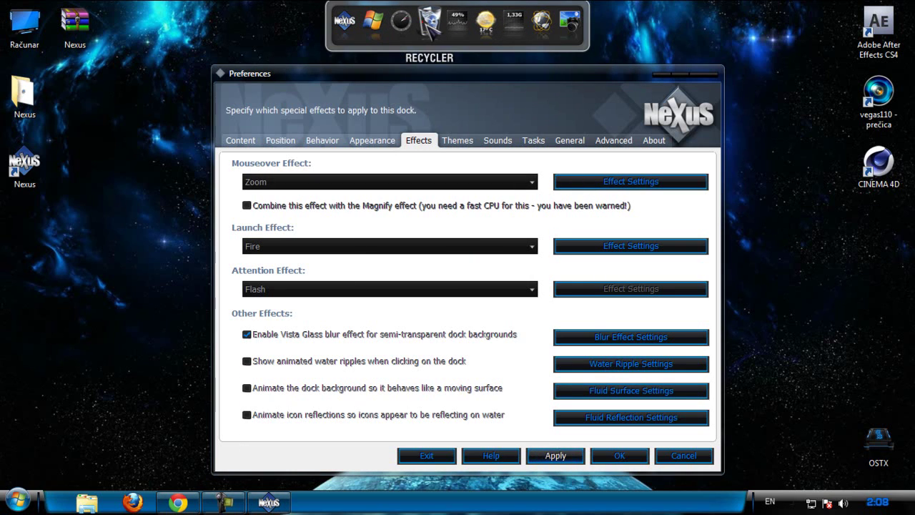
click(429, 25)
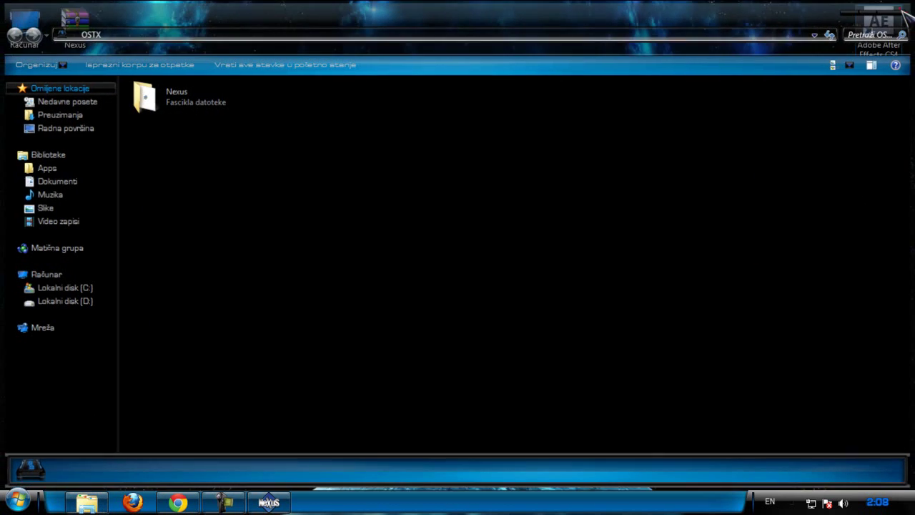
click(902, 13)
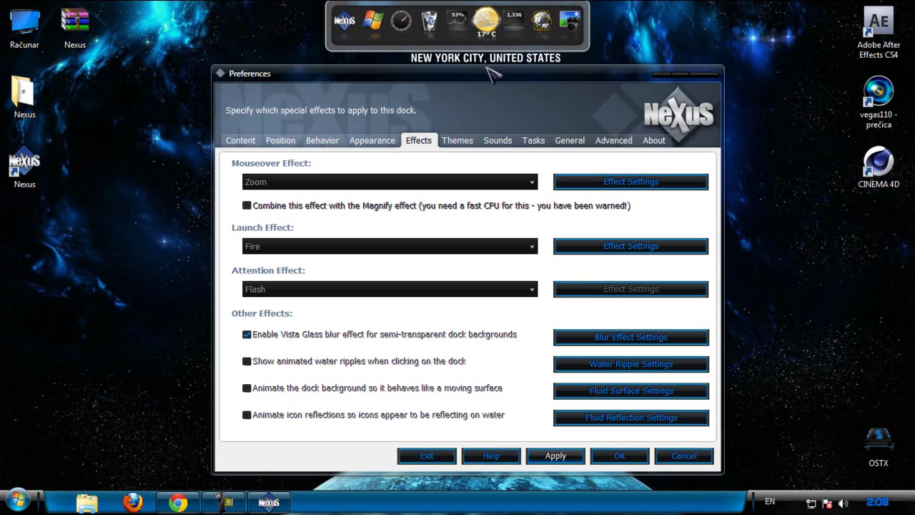
Keep Vista Glass blur enabled and review the Fire launch effect's settings without changing them.
click(309, 317)
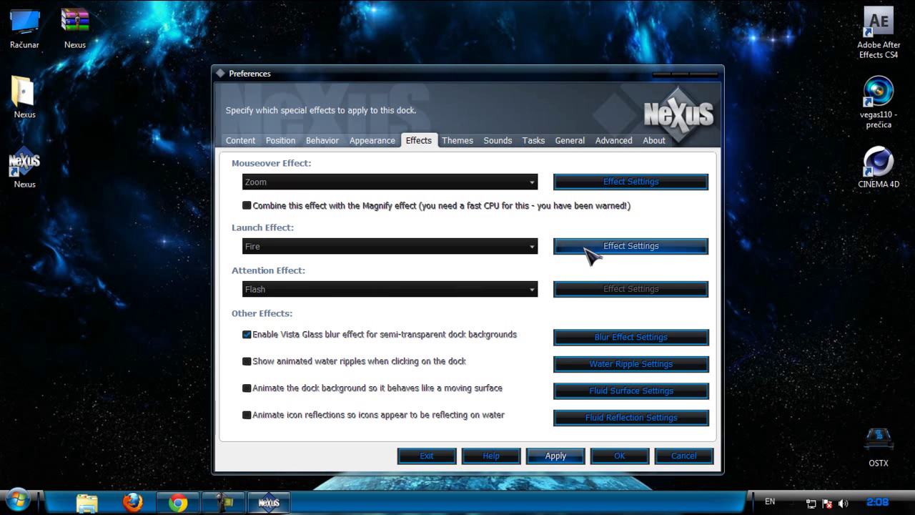
click(583, 246)
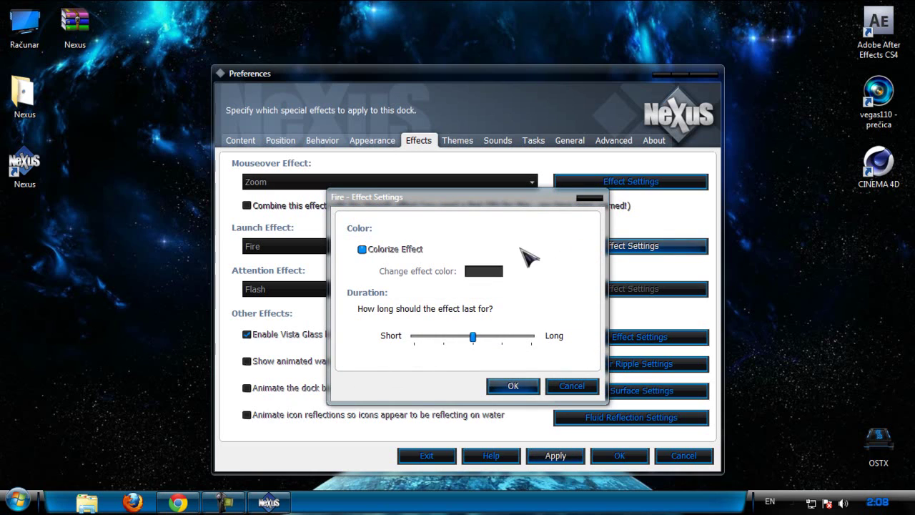
click(589, 198)
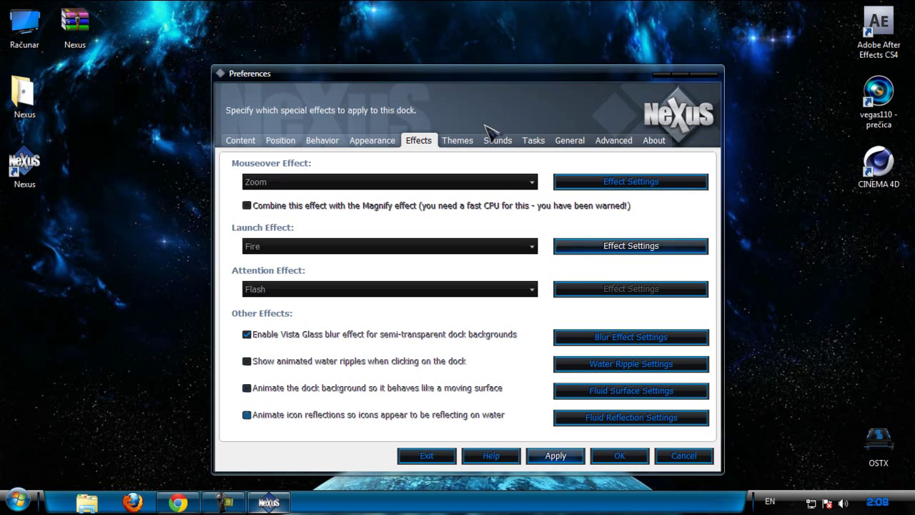
drag(472, 80, 488, 77)
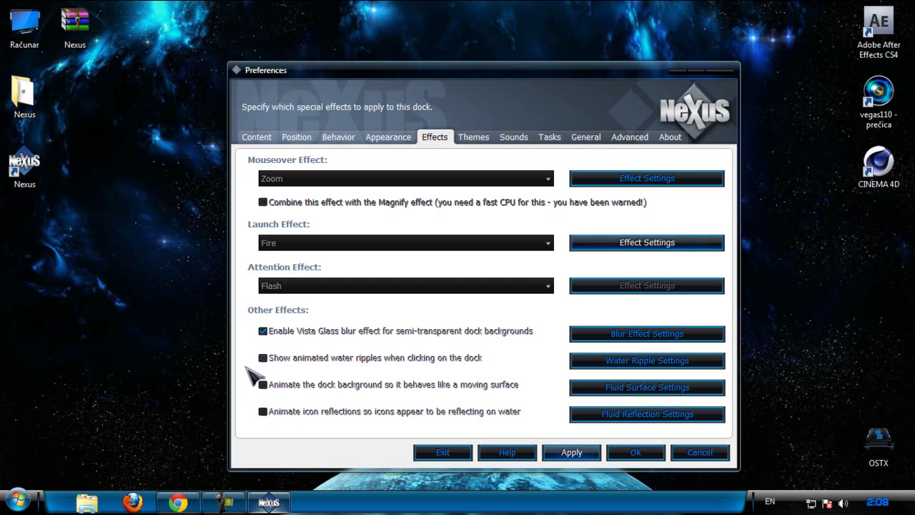
Preview the Blue Abstract, Cabal Xtreme and Brisa themes, toggling the include-wallpapers option.
click(481, 141)
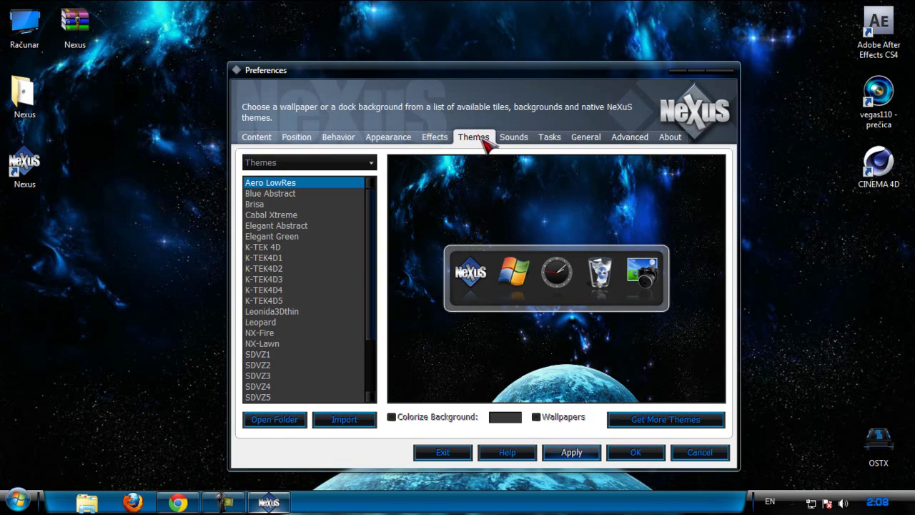
drag(474, 87, 486, 85)
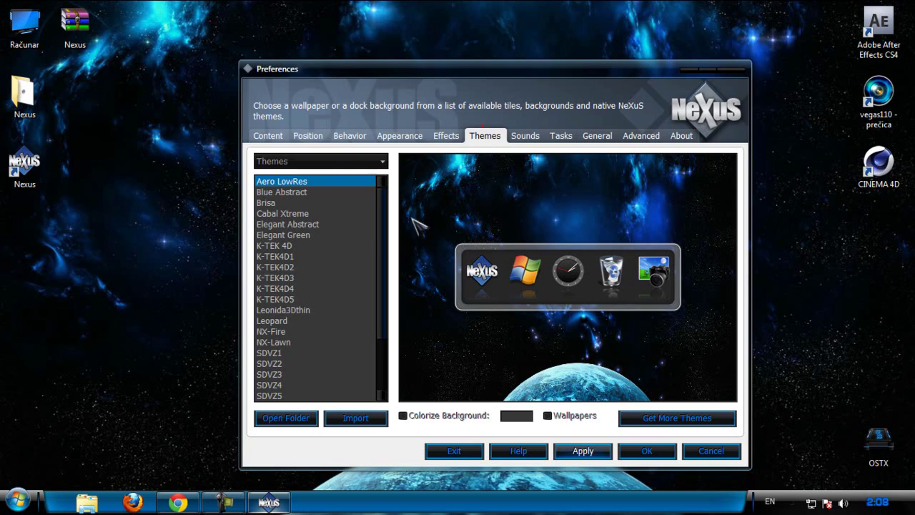
click(316, 191)
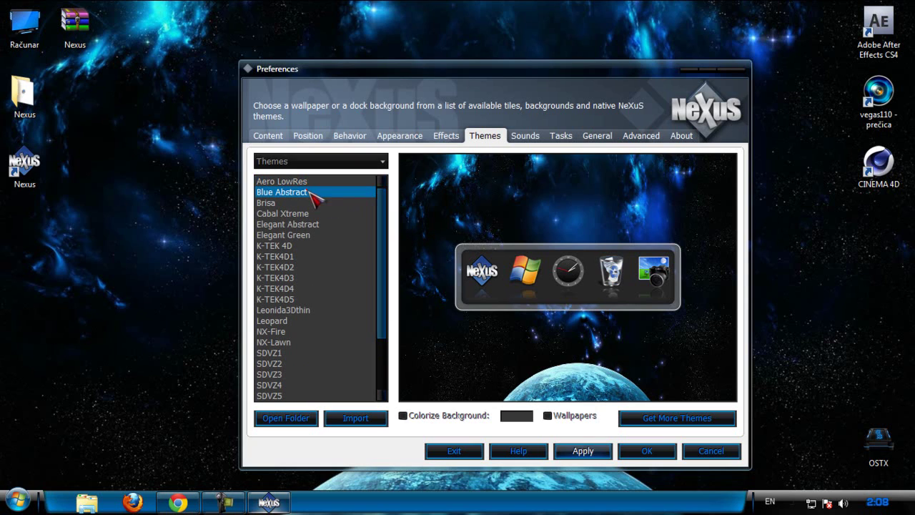
click(315, 202)
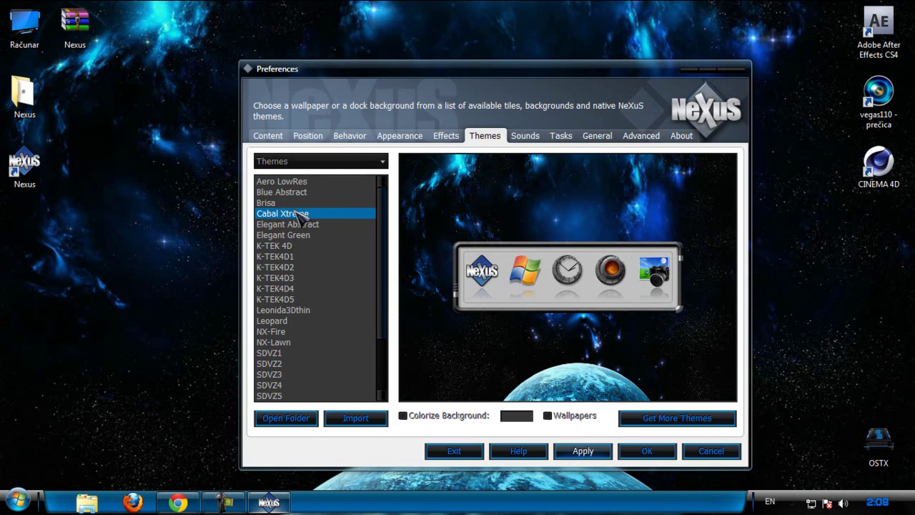
click(270, 204)
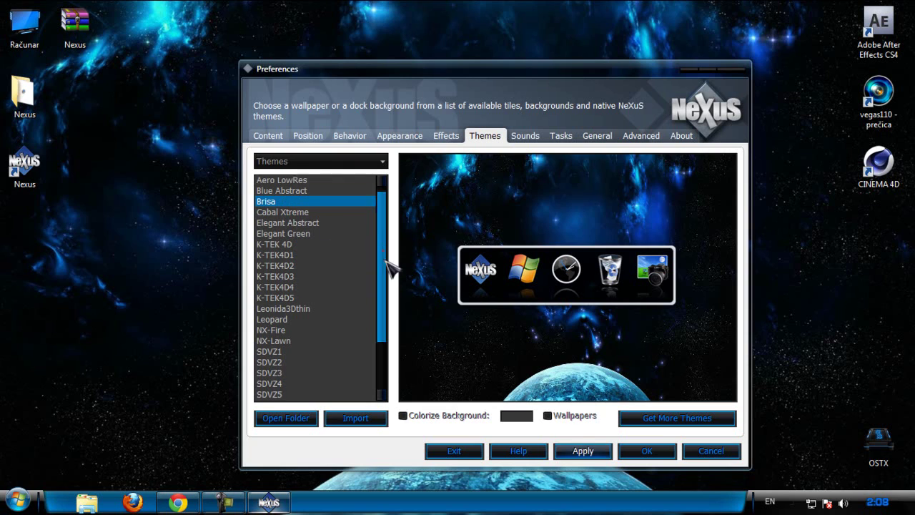
scroll(386, 368, down, 3)
scroll(301, 215, up, 3)
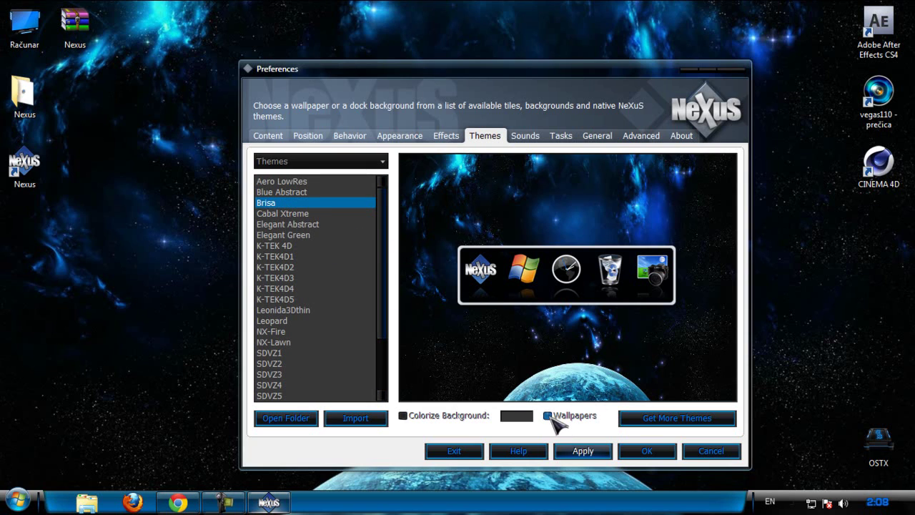
click(549, 416)
click(548, 416)
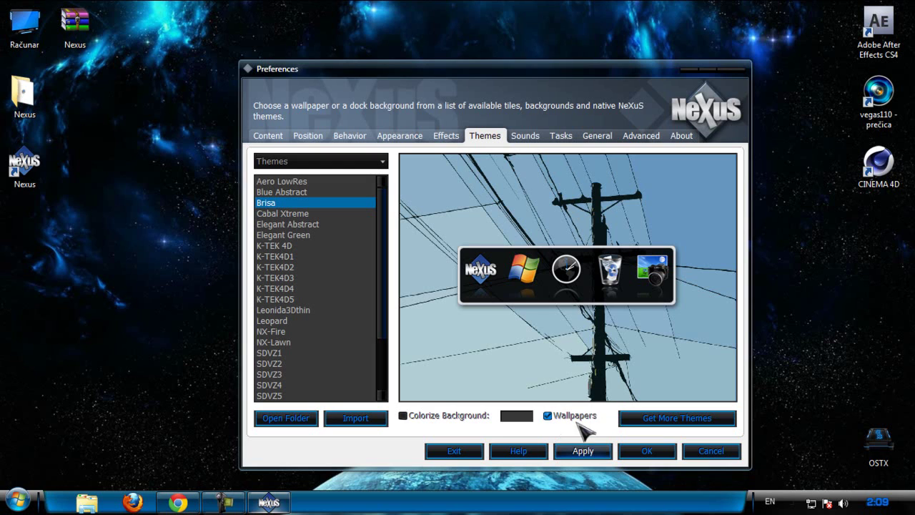
Preview the Leonida3Dthin and TrIbAl themes, then apply the Brisa theme.
drag(544, 91, 530, 91)
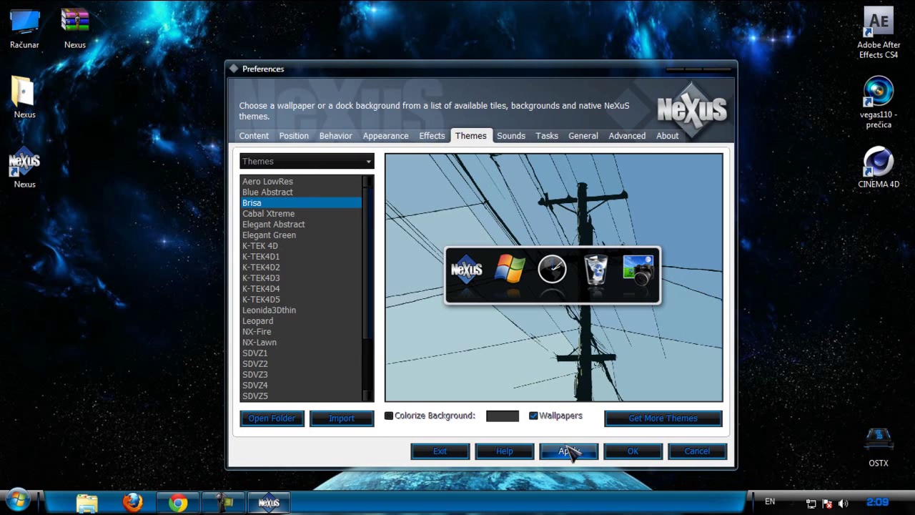
drag(500, 74, 515, 72)
scroll(386, 307, down, 1)
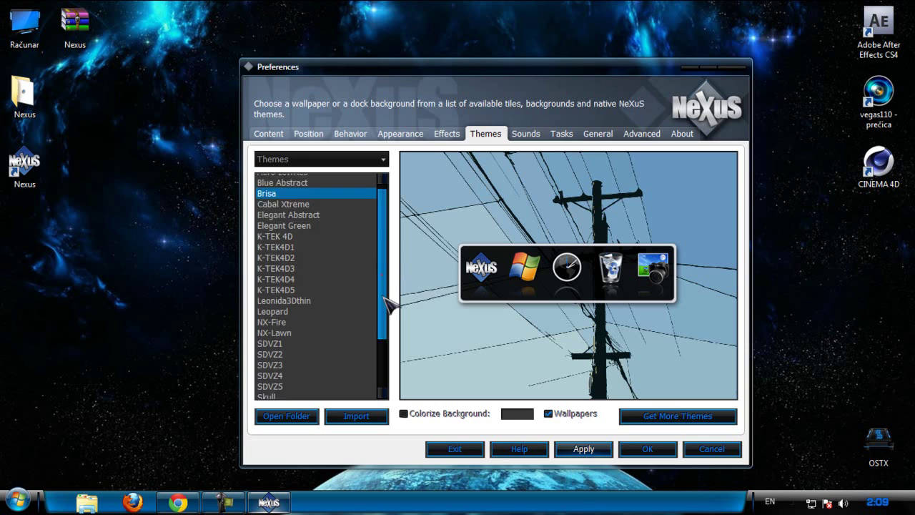
scroll(386, 343, up, 1)
click(326, 308)
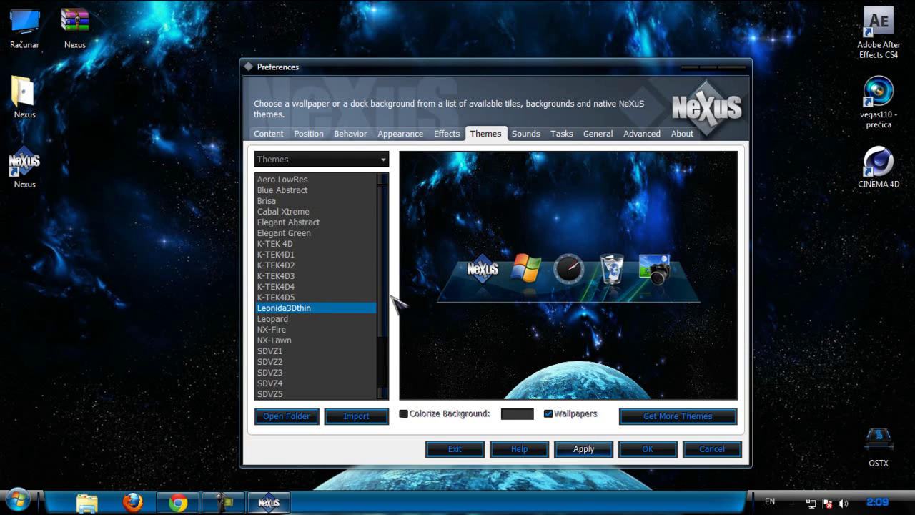
scroll(386, 361, down, 1)
scroll(379, 361, down, 4)
click(307, 383)
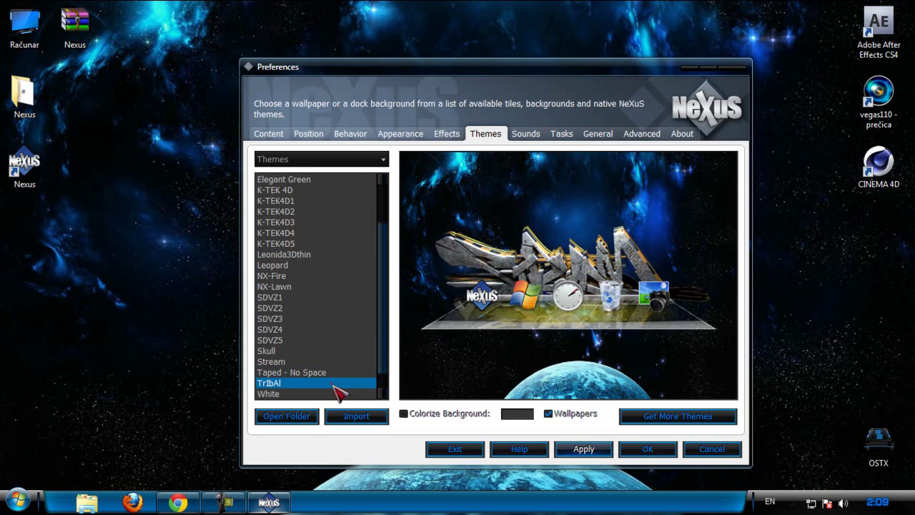
scroll(386, 343, up, 5)
click(297, 201)
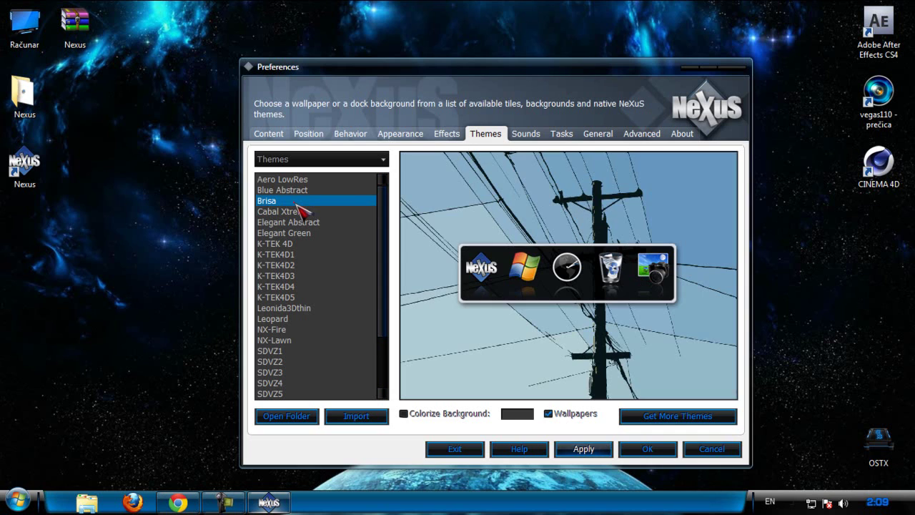
click(584, 449)
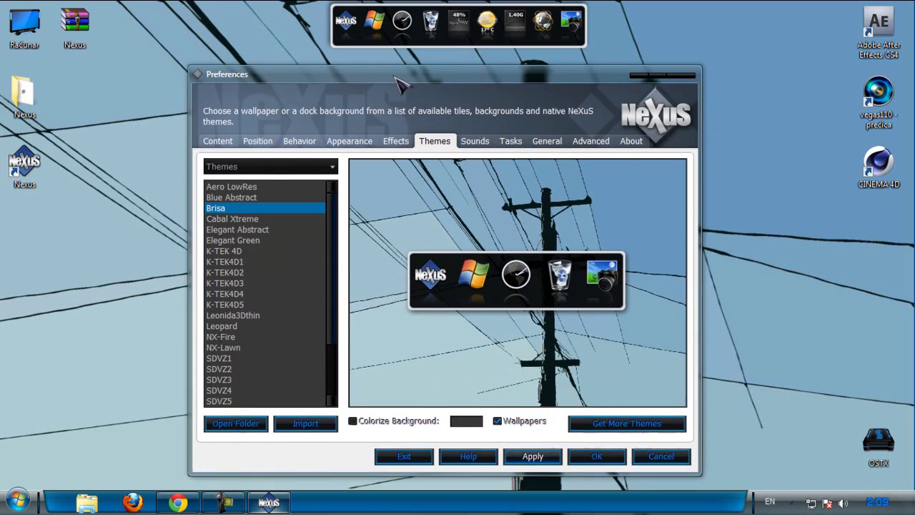
Apply the Leopard theme to the dock and desktop.
scroll(276, 331, down, 3)
click(232, 252)
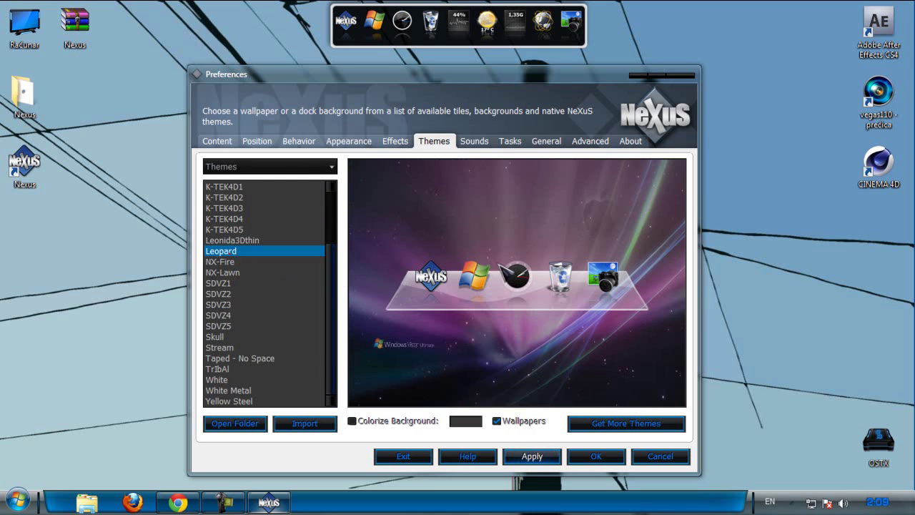
click(529, 456)
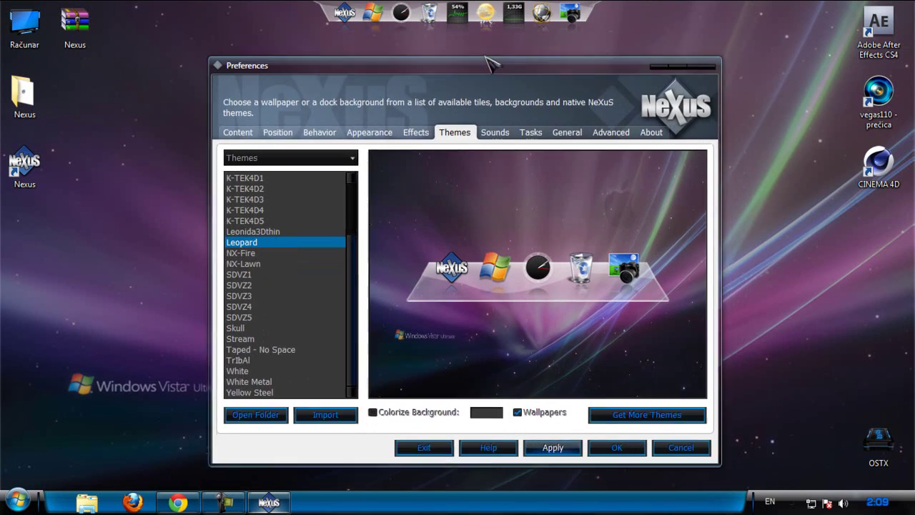
drag(479, 84, 488, 77)
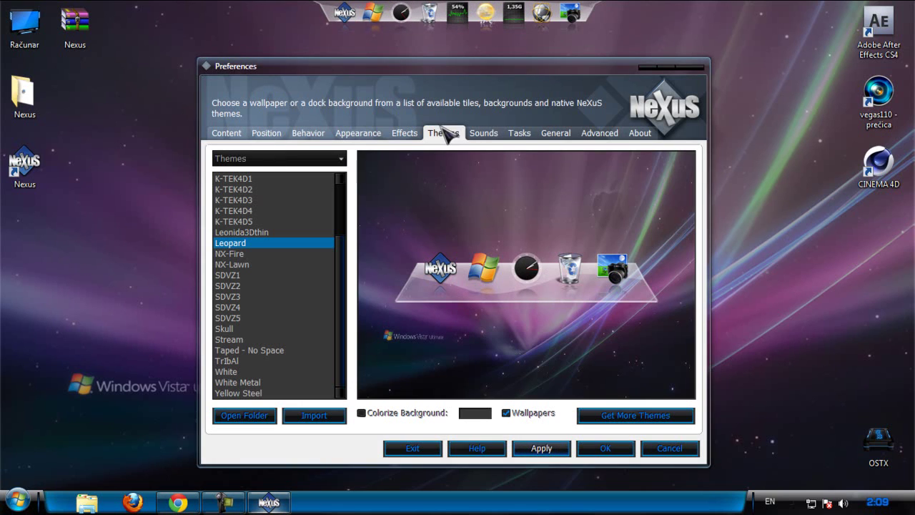
Attach the dock to the bottom screen edge and apply it.
click(226, 133)
click(265, 133)
click(286, 233)
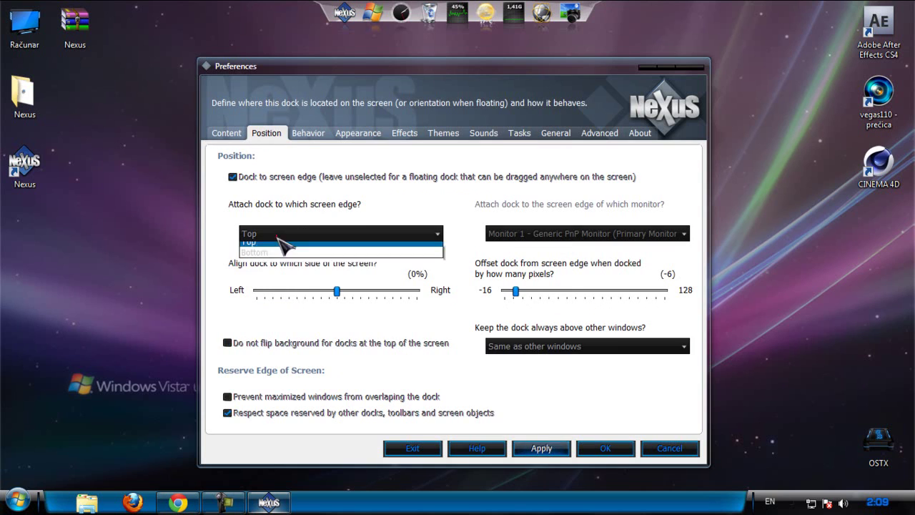
click(255, 279)
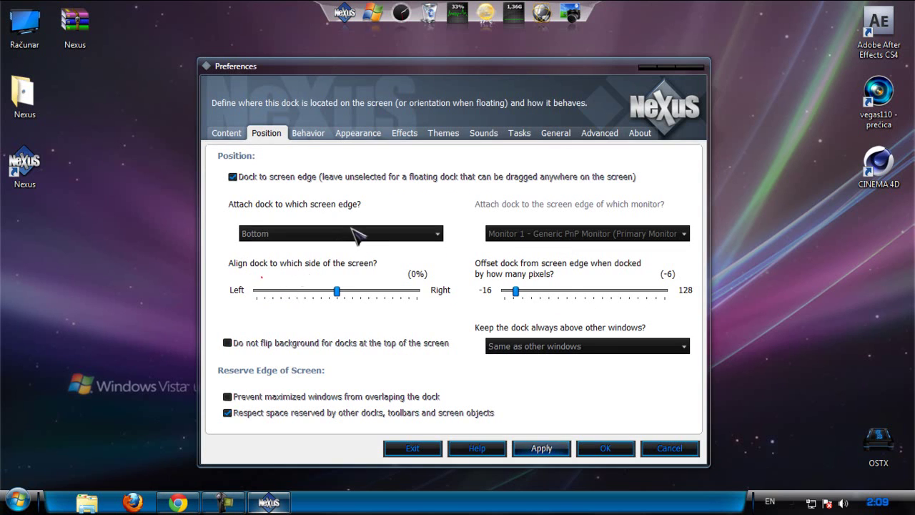
click(532, 451)
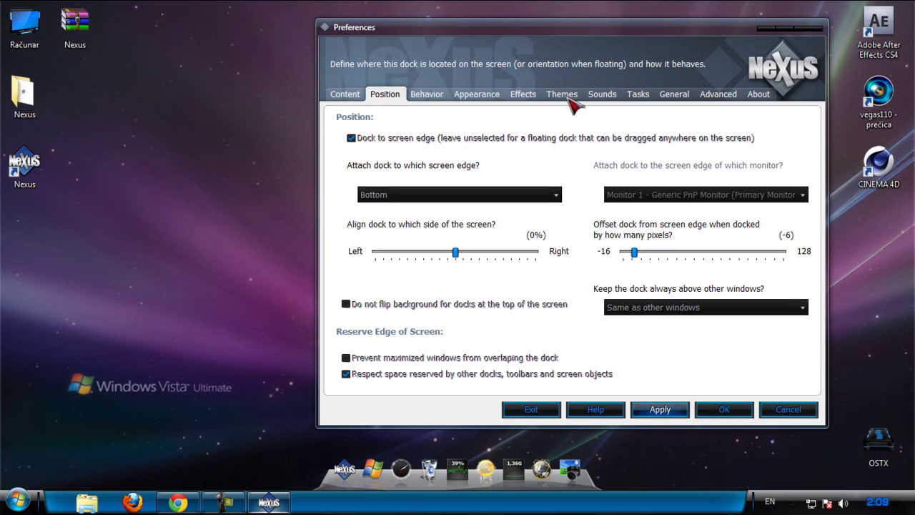
Apply Brisa with the dock on the top edge, then open the Get More Themes page.
click(564, 96)
click(347, 161)
click(384, 96)
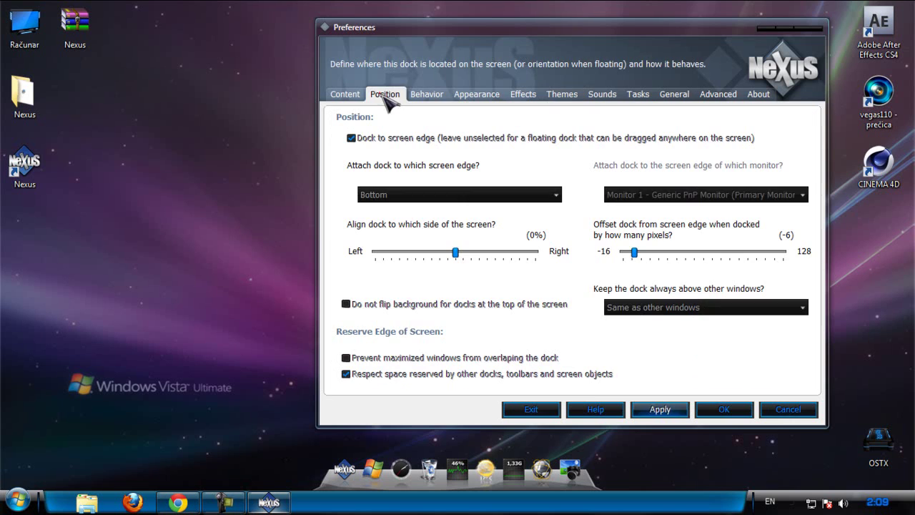
click(393, 195)
click(395, 242)
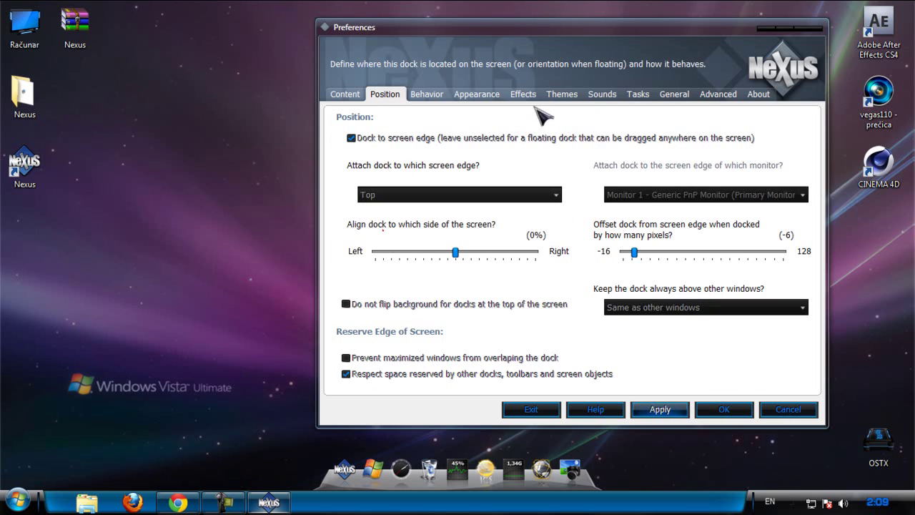
click(602, 95)
click(565, 96)
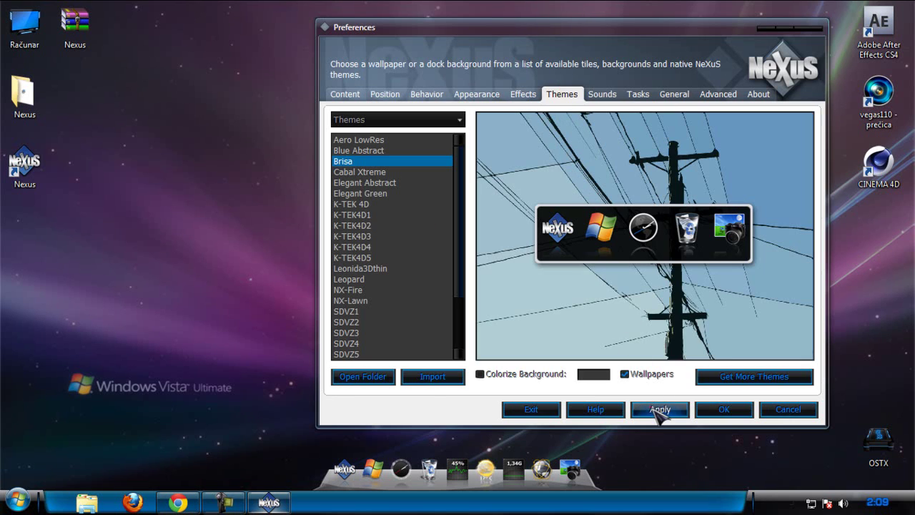
click(659, 411)
drag(576, 36, 399, 91)
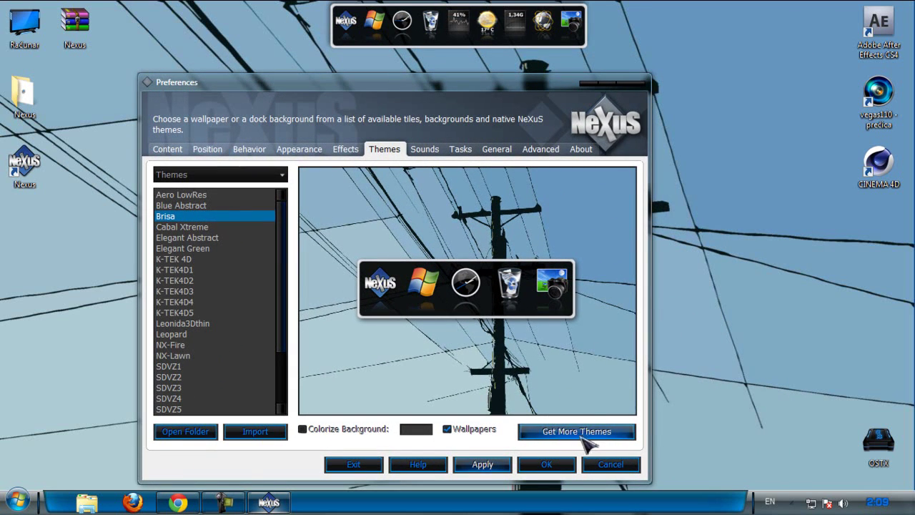
click(567, 432)
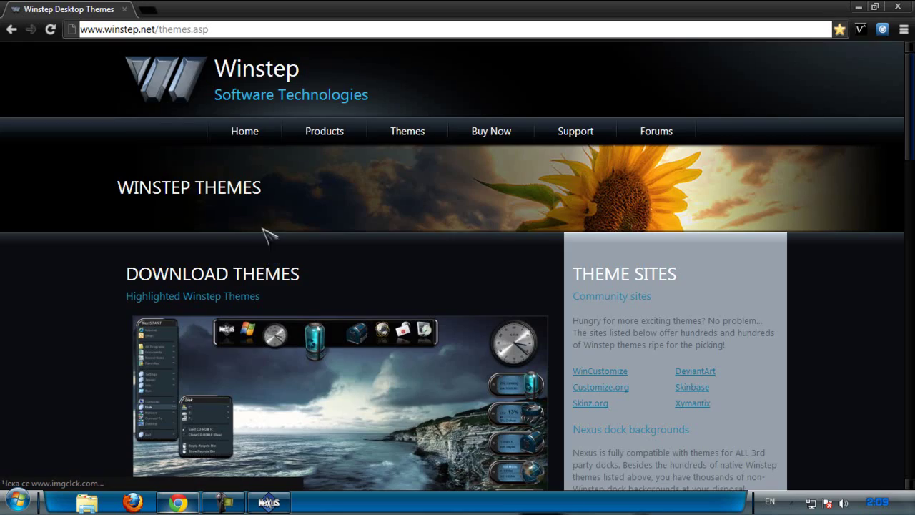
Browse Winstep's page of Nexus themes and icon packs, then minimize Chrome.
scroll(193, 243, down, 5)
scroll(169, 255, up, 5)
scroll(164, 250, down, 7)
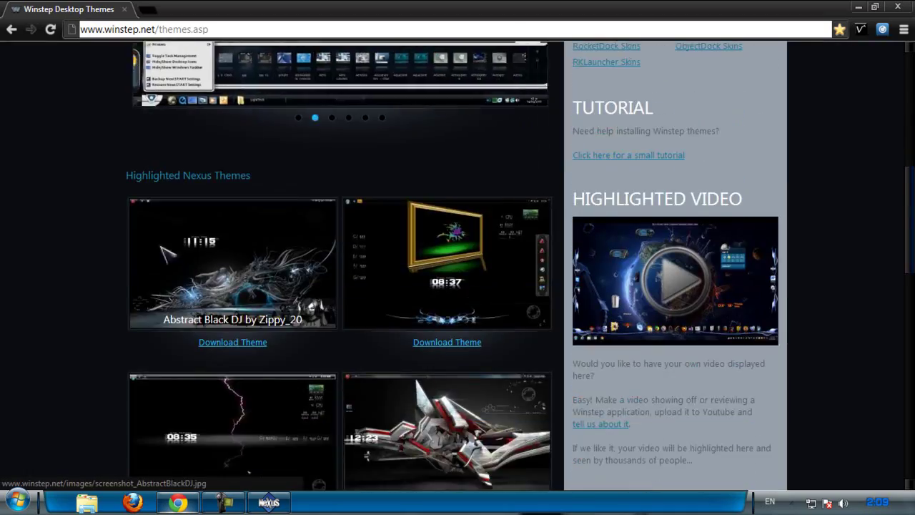
scroll(150, 243, down, 3)
scroll(150, 244, down, 5)
scroll(149, 251, up, 3)
scroll(147, 258, up, 10)
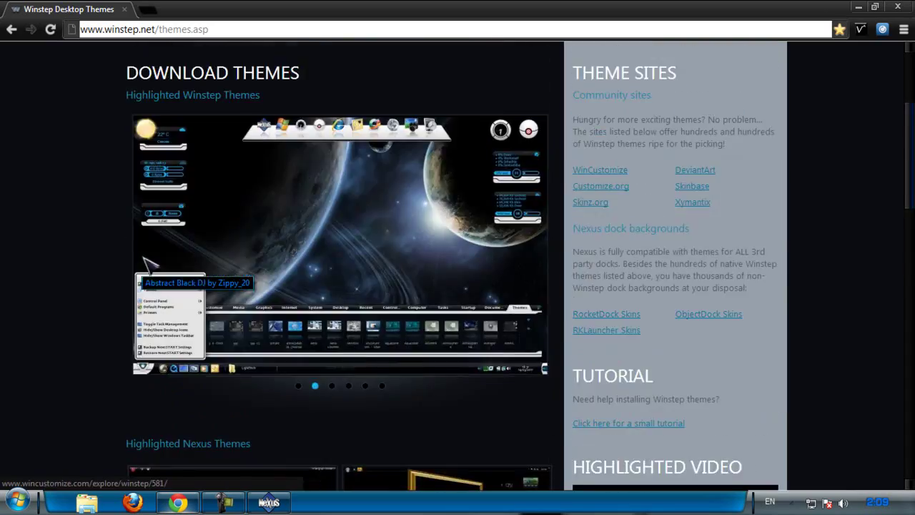
scroll(146, 263, up, 3)
scroll(144, 250, down, 10)
scroll(143, 246, down, 1)
scroll(143, 246, up, 3)
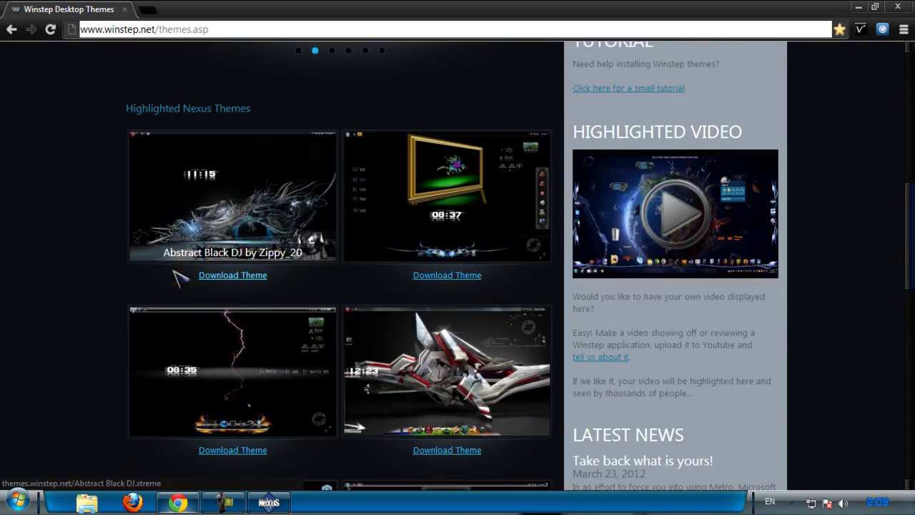
scroll(893, 259, up, 7)
scroll(893, 259, down, 8)
scroll(893, 214, up, 3)
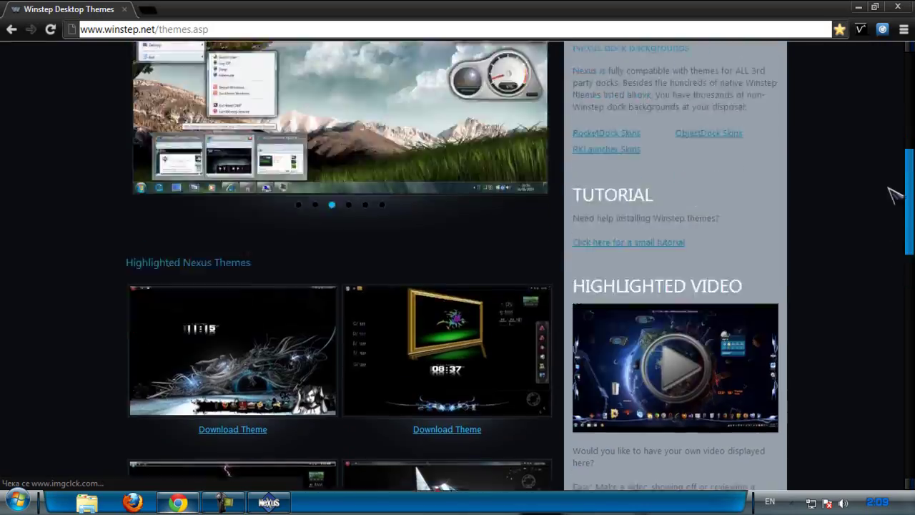
scroll(880, 286, down, 5)
scroll(854, 376, down, 3)
scroll(776, 319, up, 2)
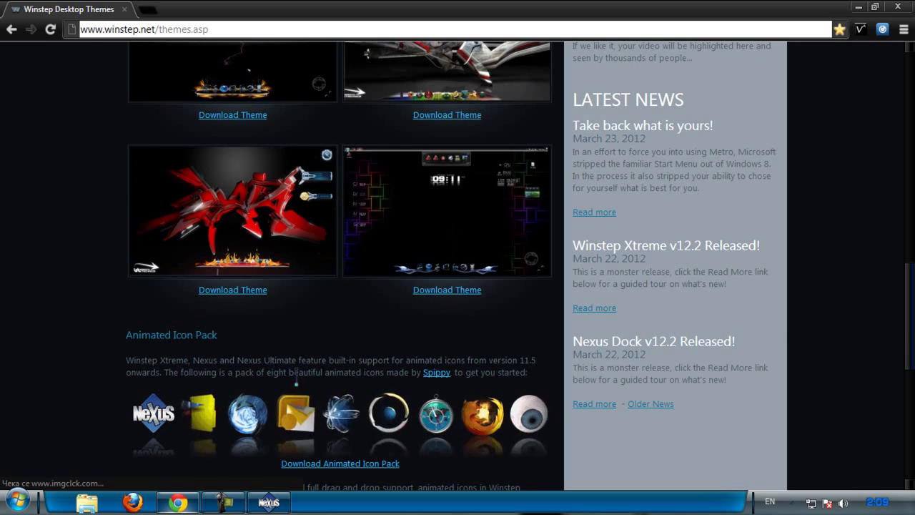
scroll(312, 437, down, 3)
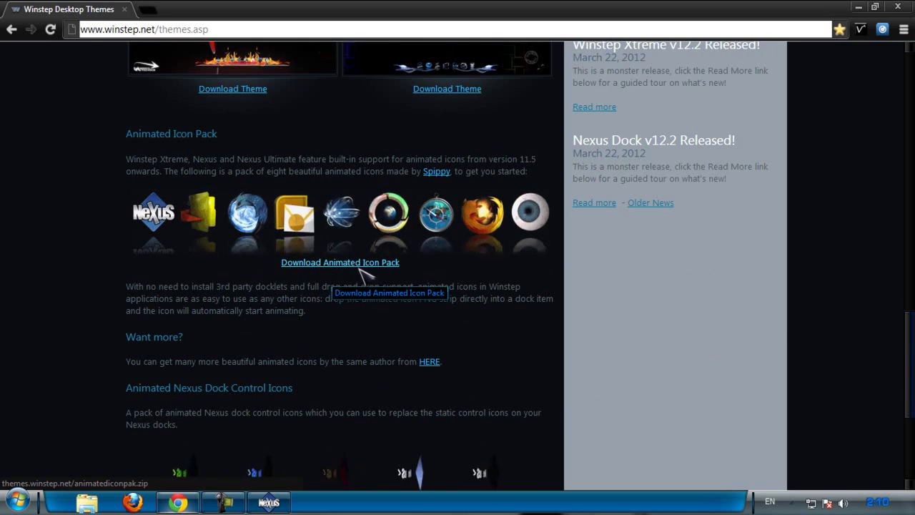
scroll(397, 266, down, 4)
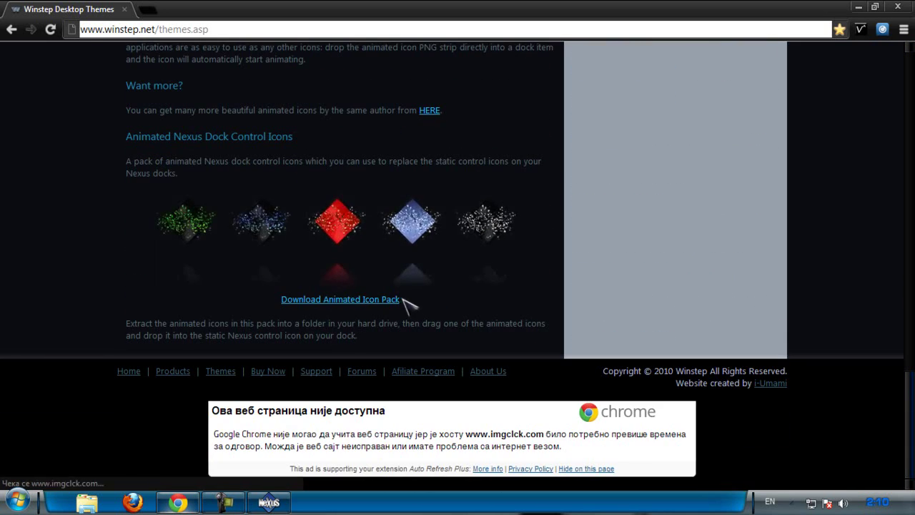
scroll(350, 298, up, 10)
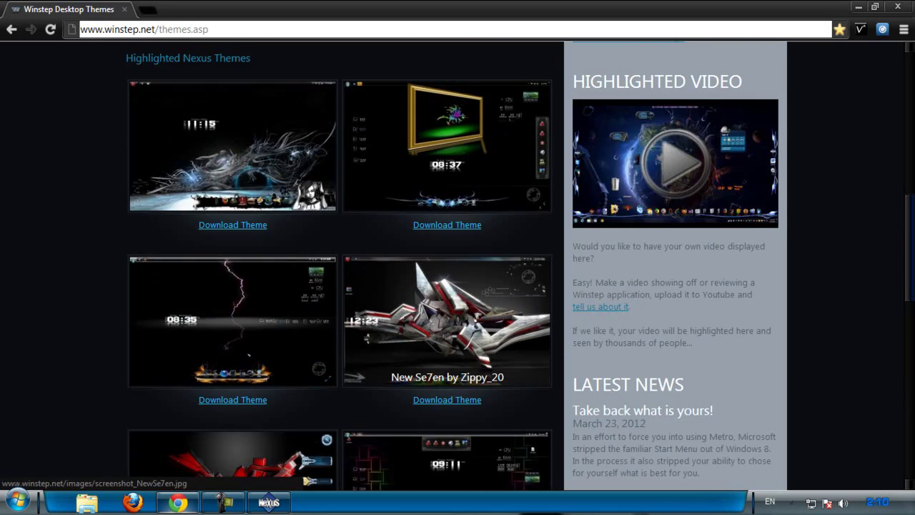
scroll(429, 307, up, 2)
scroll(429, 307, up, 4)
scroll(429, 307, down, 3)
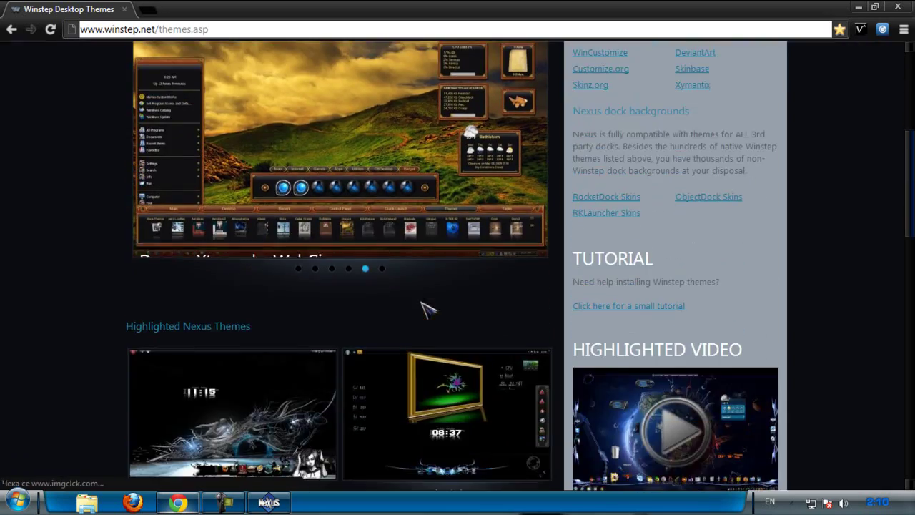
scroll(429, 307, up, 4)
click(858, 7)
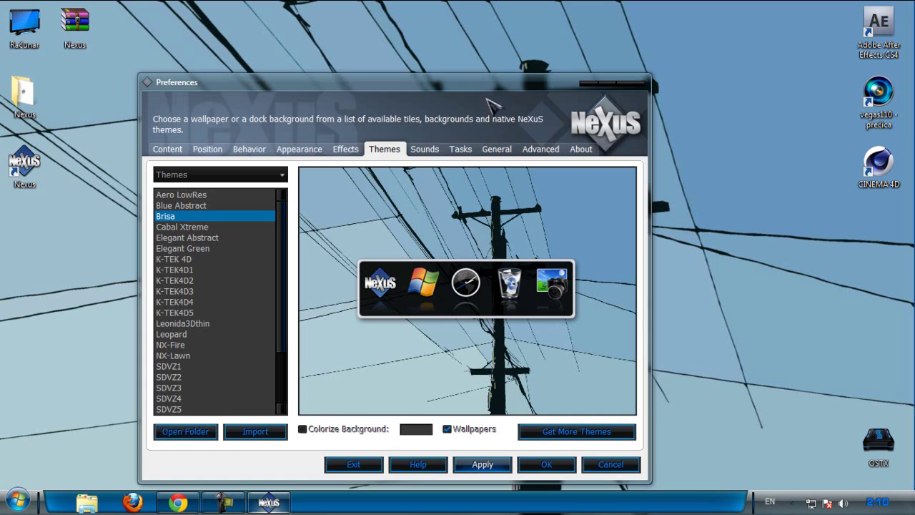
drag(492, 102, 522, 68)
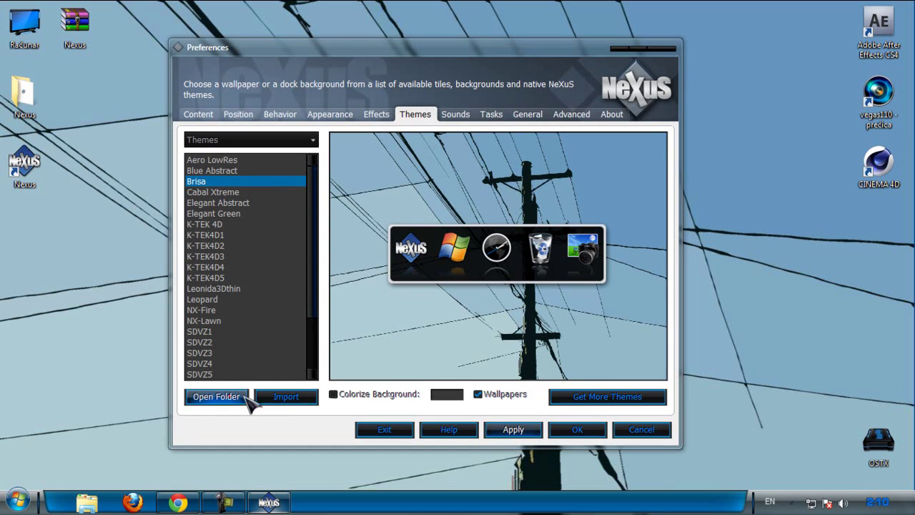
click(246, 397)
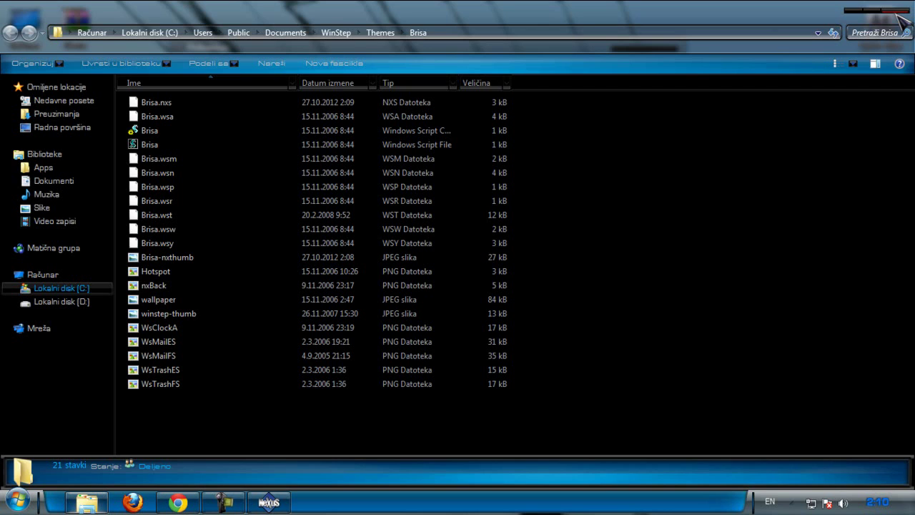
click(899, 13)
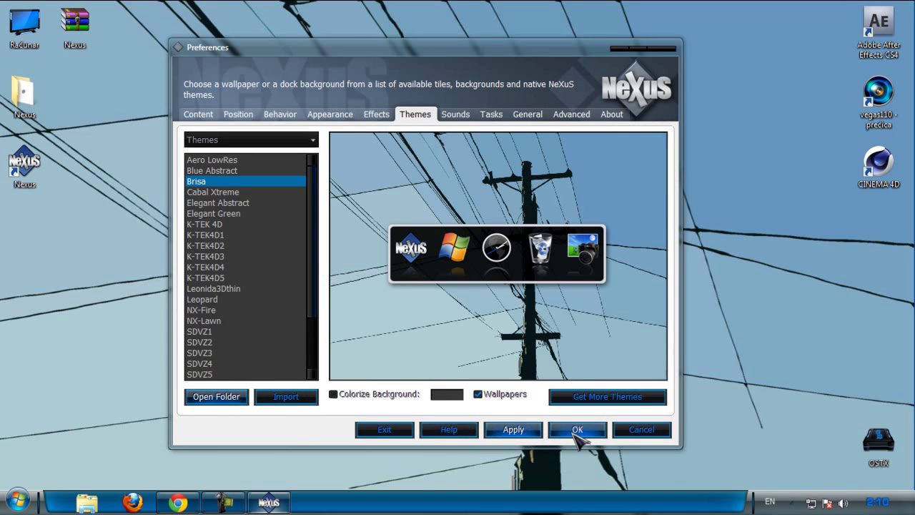
Apply the Music sound scheme after previewing the current voice theme.
click(455, 119)
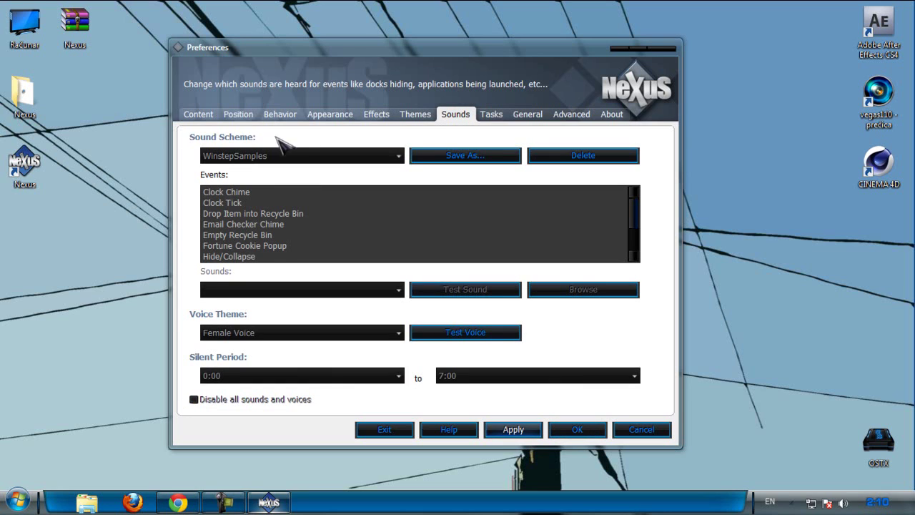
drag(302, 50, 330, 50)
click(293, 155)
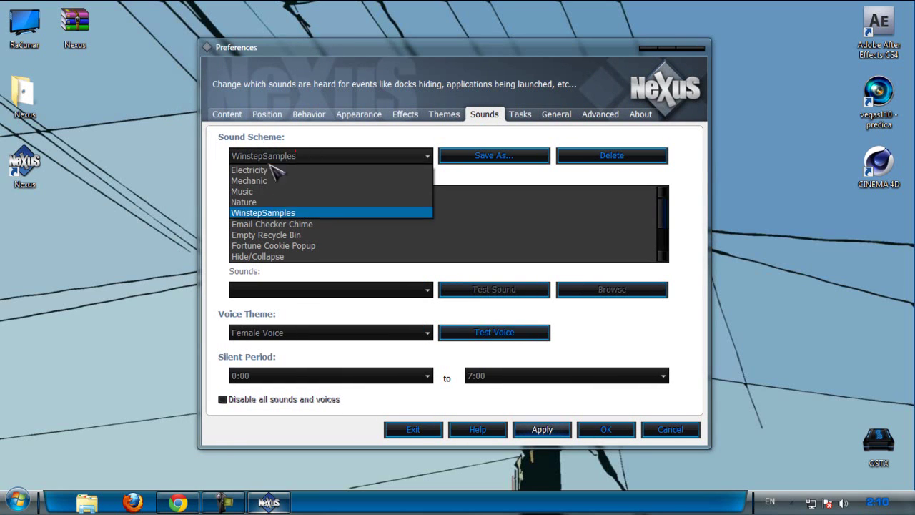
click(251, 192)
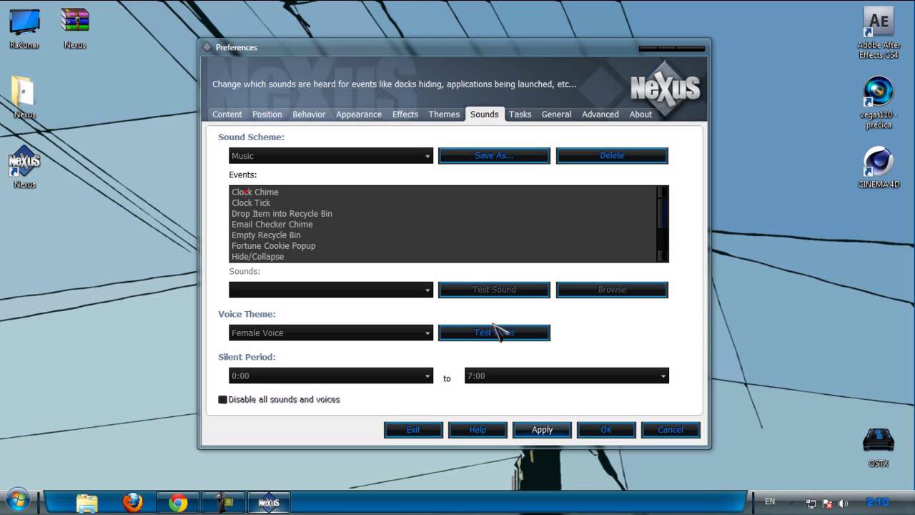
click(524, 336)
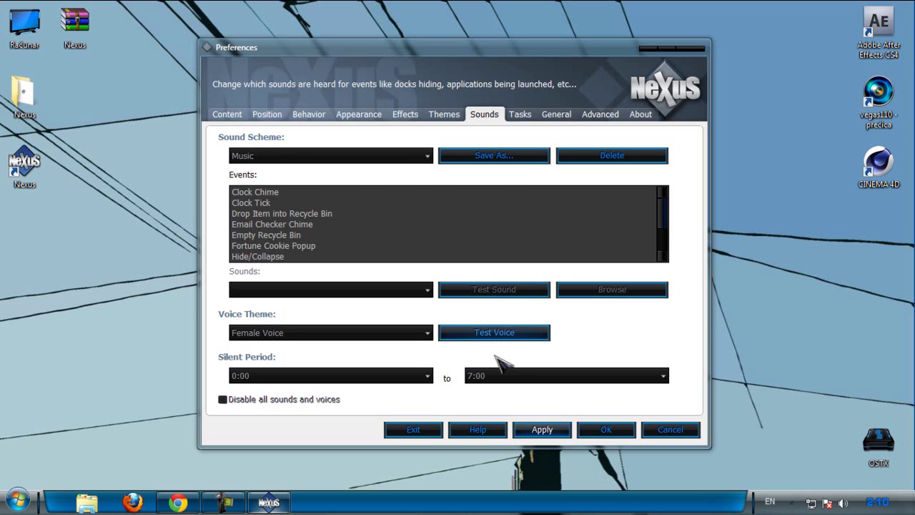
click(549, 429)
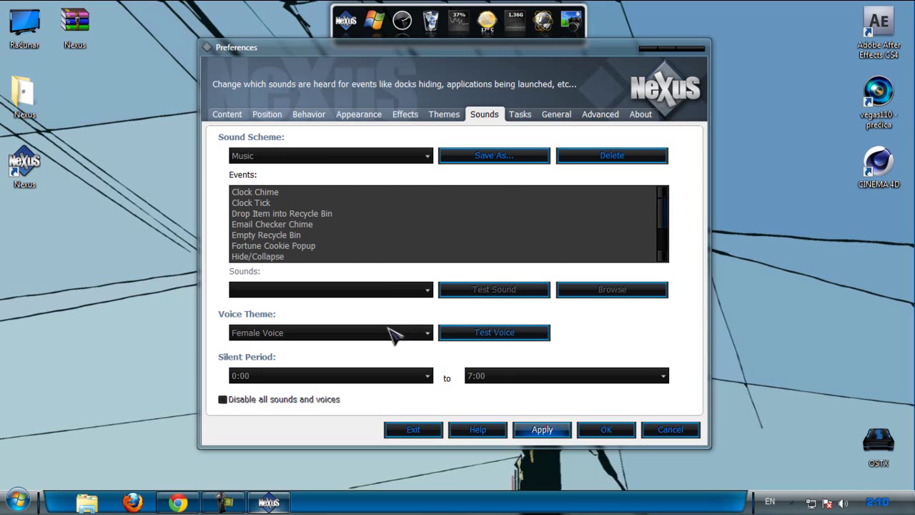
Open the Recycle Bin from the dock and switch the scheme back to WinstepSamples.
click(430, 23)
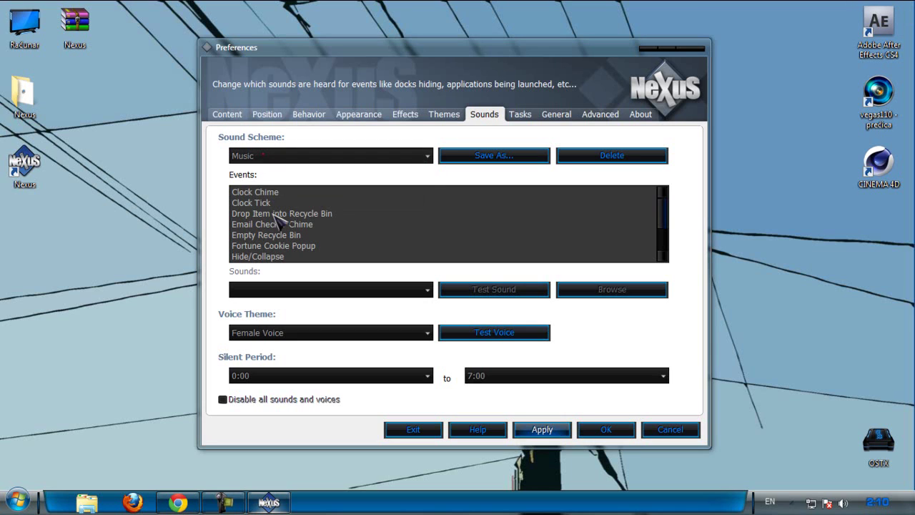
click(259, 158)
click(265, 210)
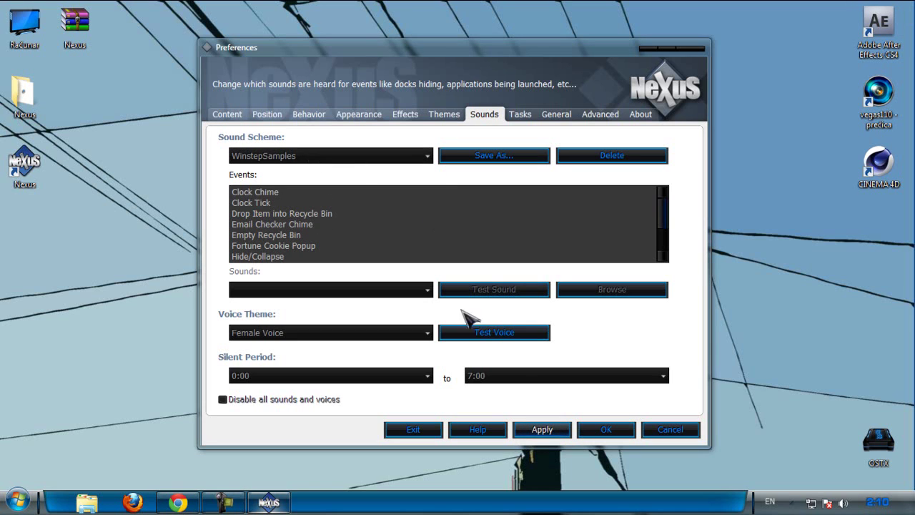
Apply the WinstepSamples scheme and browse the Clock, Recycle Bin and Hide/Collapse event sounds.
click(548, 430)
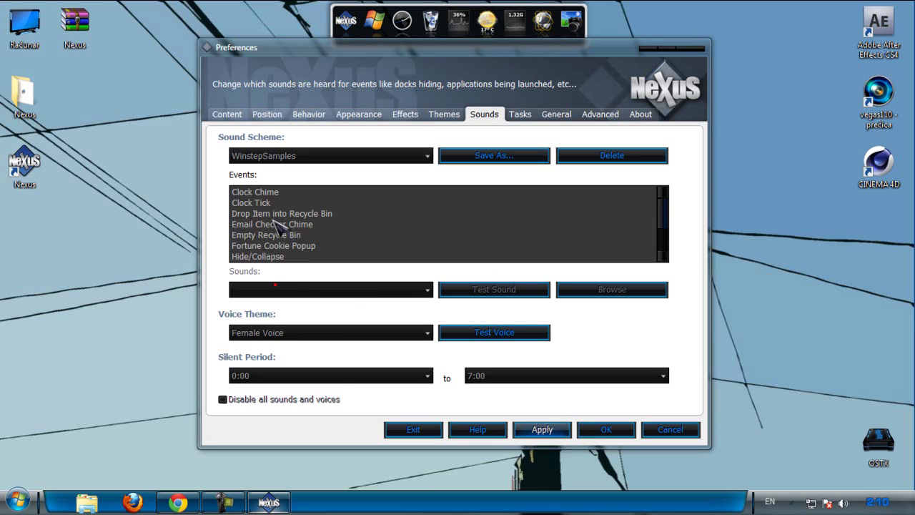
click(253, 195)
click(273, 205)
click(273, 234)
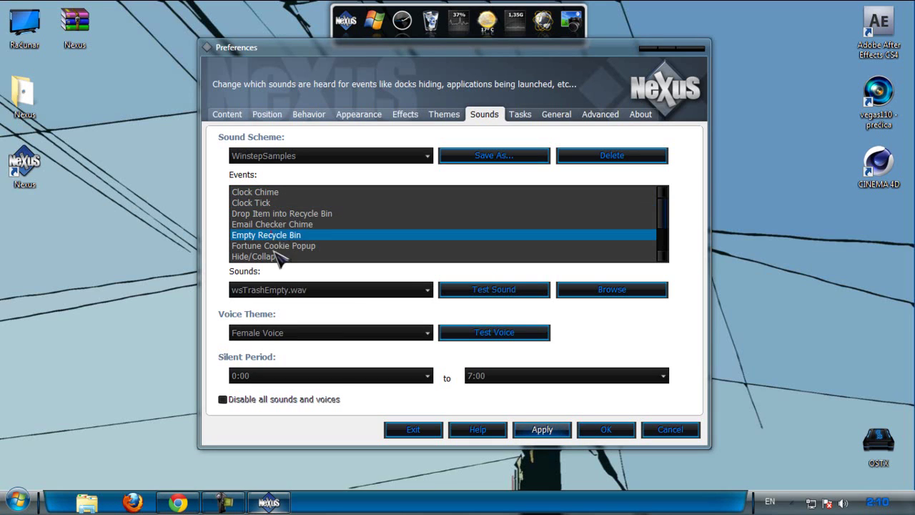
click(273, 203)
click(273, 203)
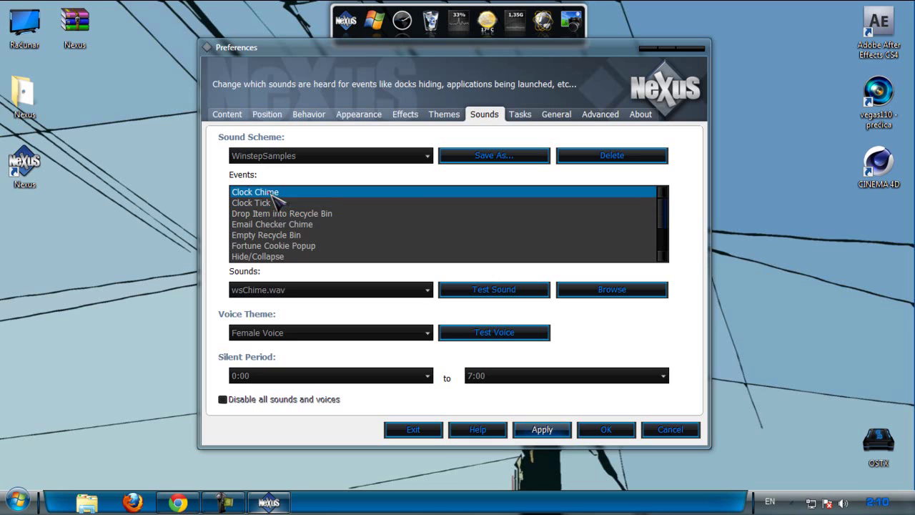
click(273, 213)
click(279, 203)
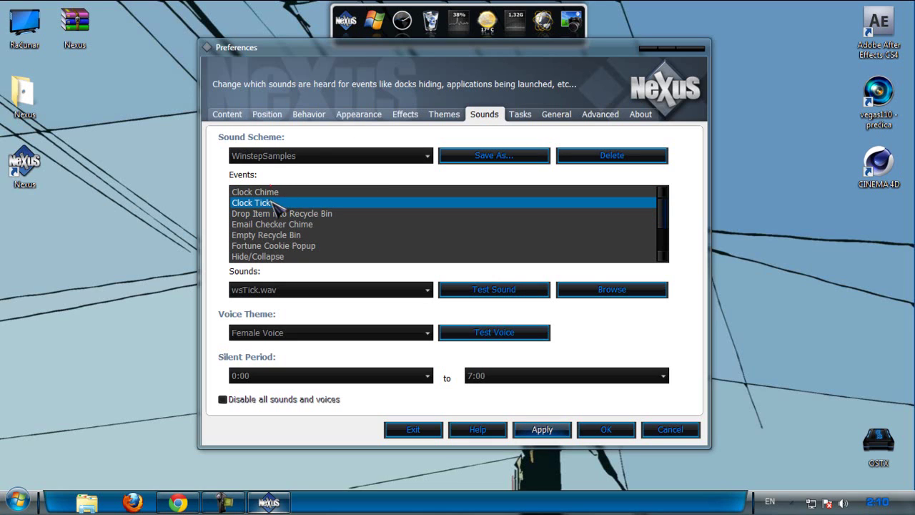
click(266, 214)
click(272, 234)
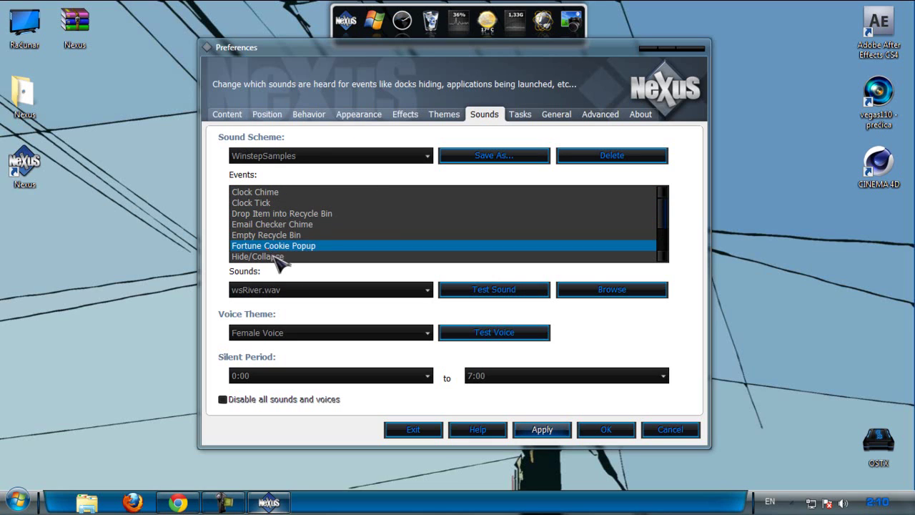
click(282, 256)
click(282, 193)
click(286, 255)
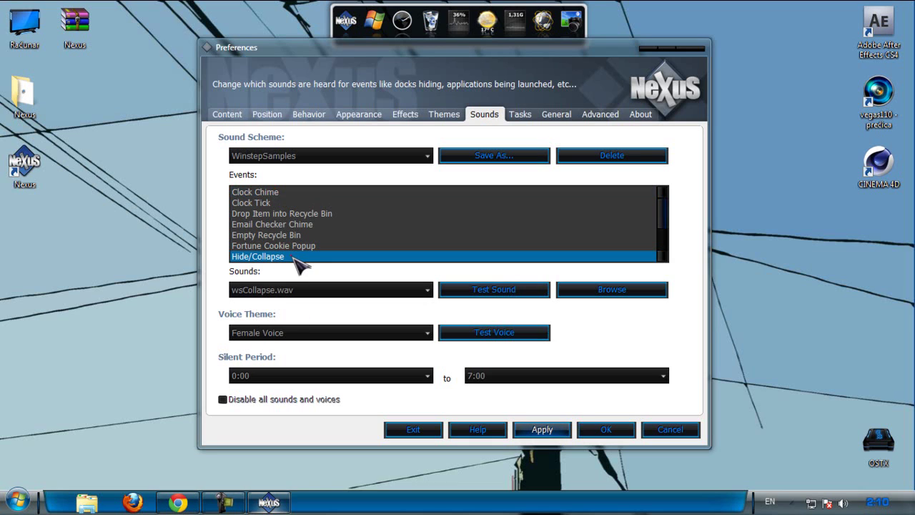
Assign wsSetup.wav to Empty Recycle Bin, test it, and keep Female Voice as voice theme.
click(271, 236)
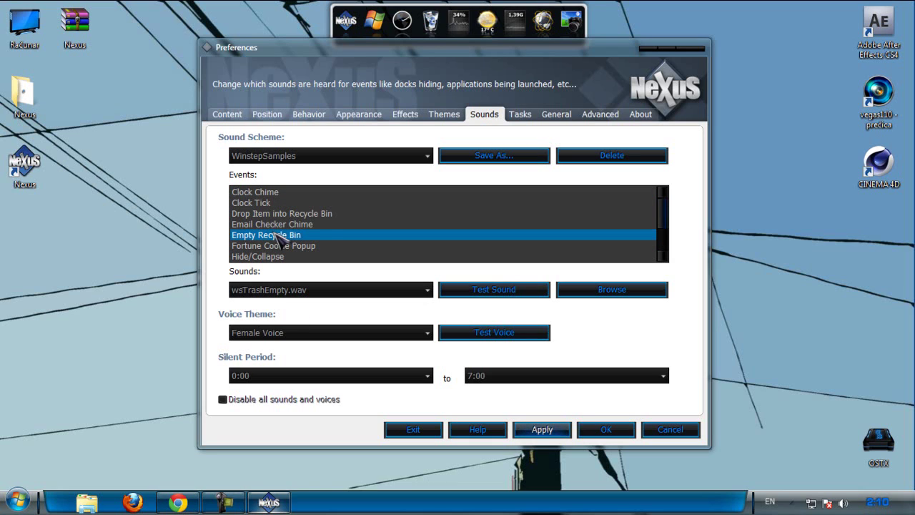
click(276, 224)
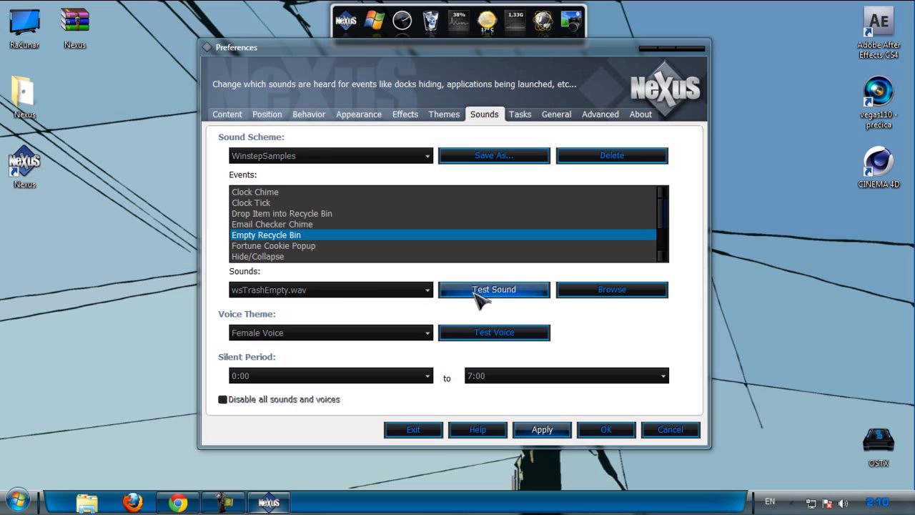
click(327, 291)
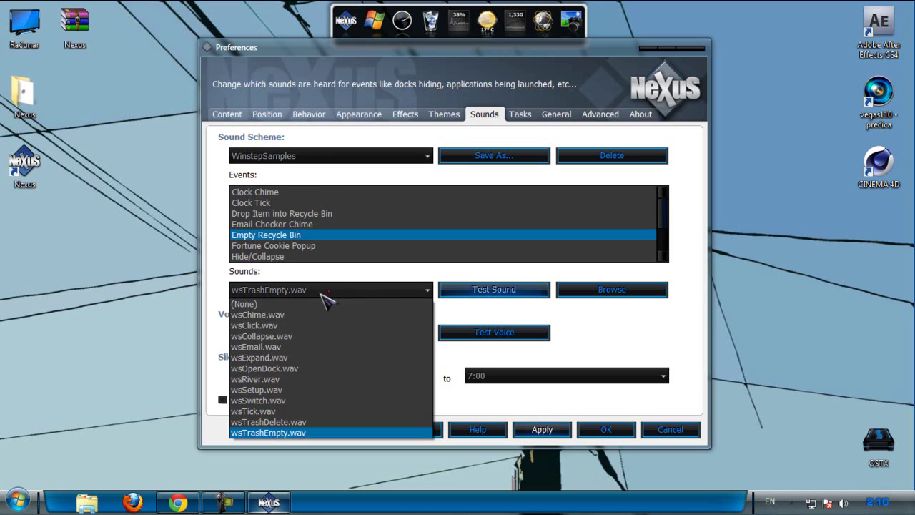
click(293, 391)
click(500, 299)
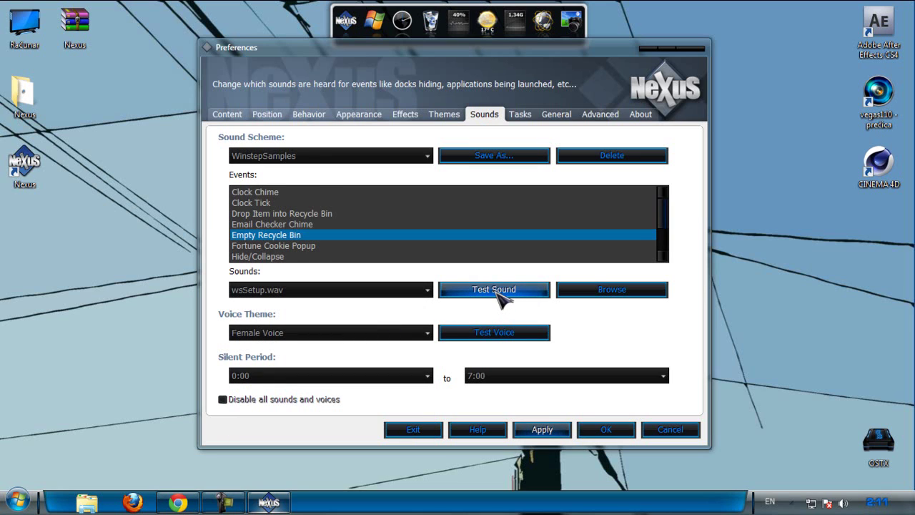
click(335, 292)
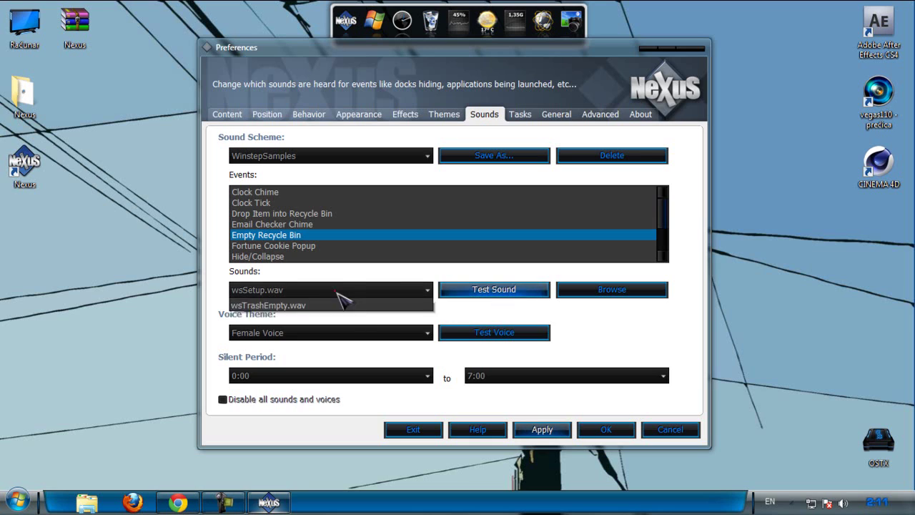
click(333, 290)
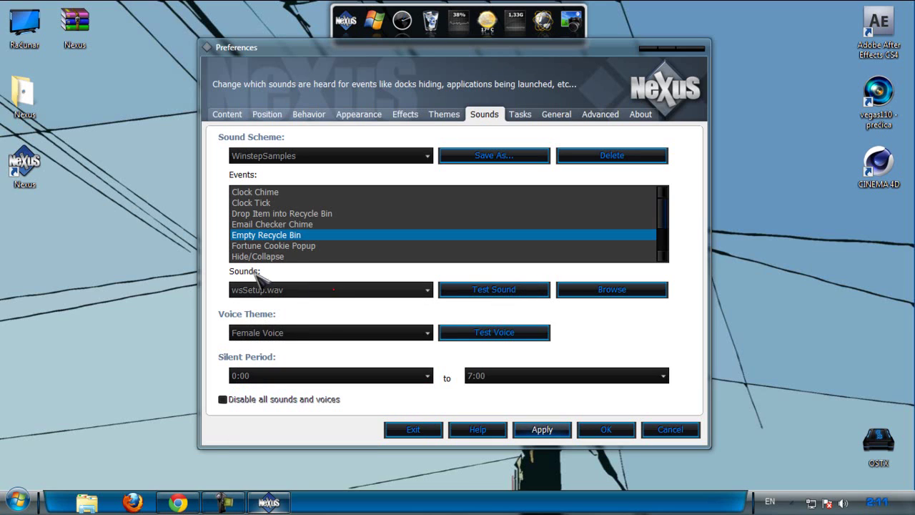
click(272, 333)
click(287, 345)
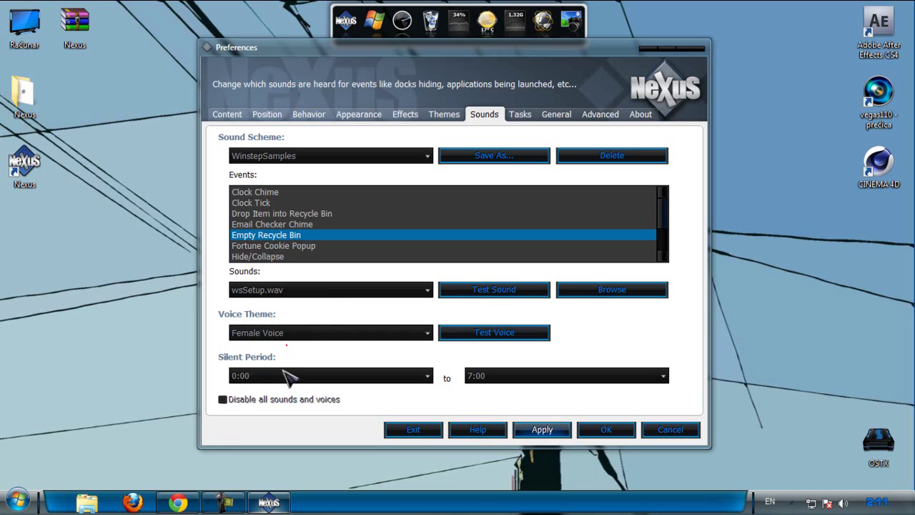
Apply the sound settings and show running applications as window thumbnails.
click(542, 429)
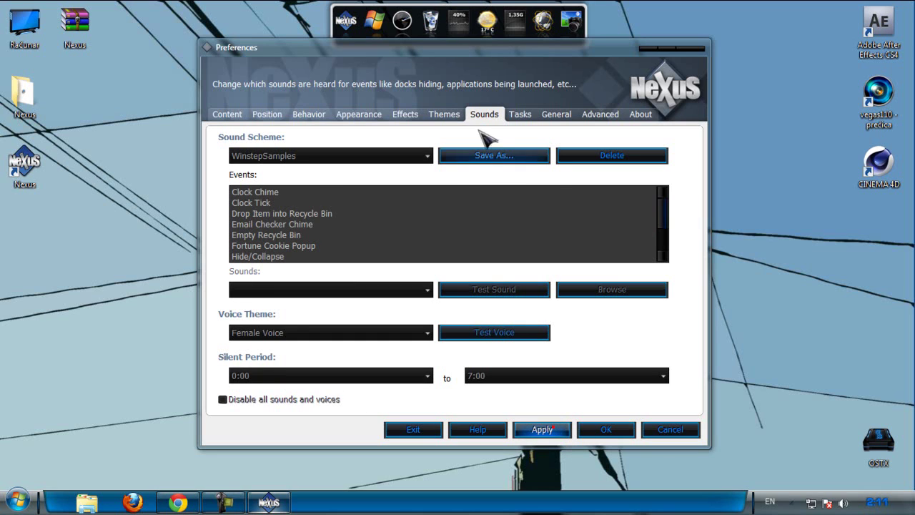
click(519, 114)
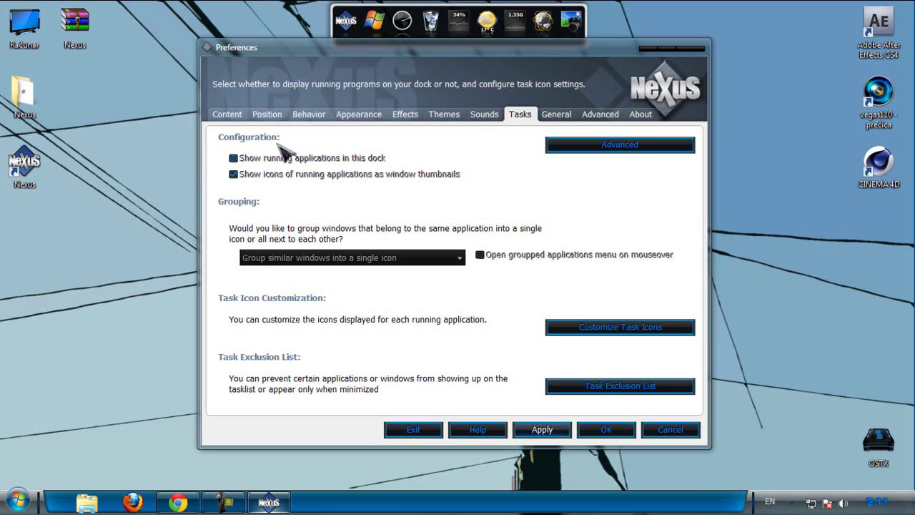
click(294, 177)
mouse_move(484, 53)
mouse_down()
mouse_move(490, 102)
mouse_move(483, 84)
mouse_up()
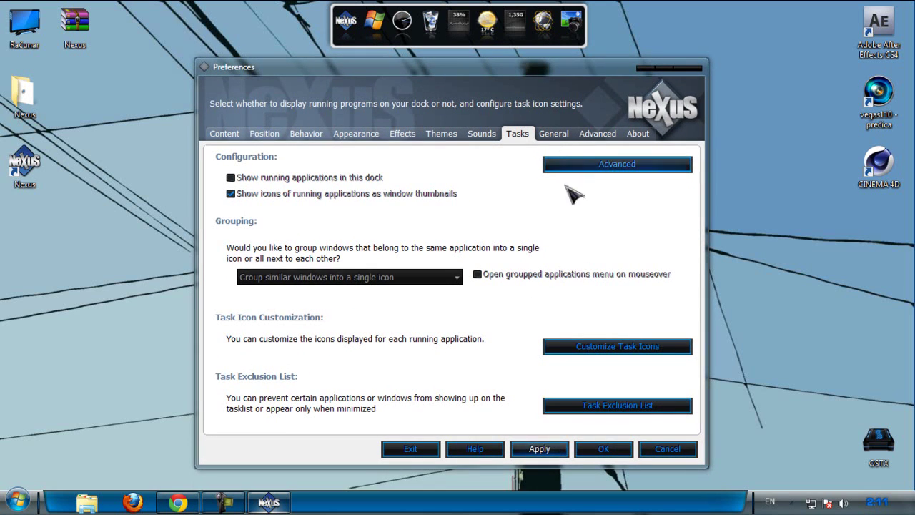
Review the General, Advanced and About pages, save with OK, and bring the dock into view.
click(555, 135)
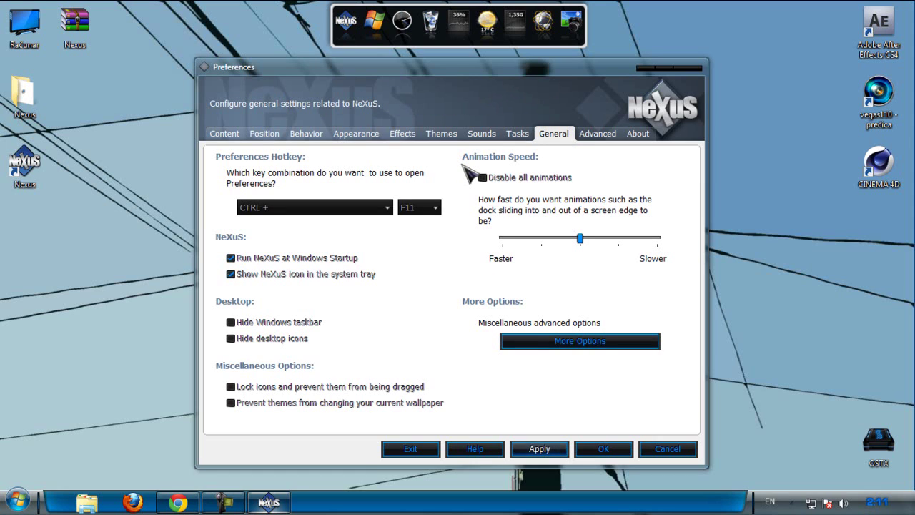
click(597, 135)
drag(562, 72, 554, 70)
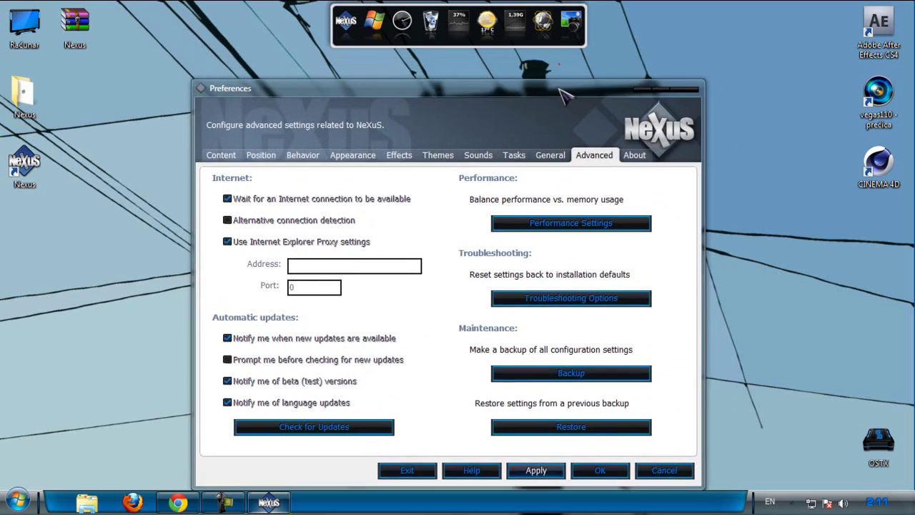
click(630, 133)
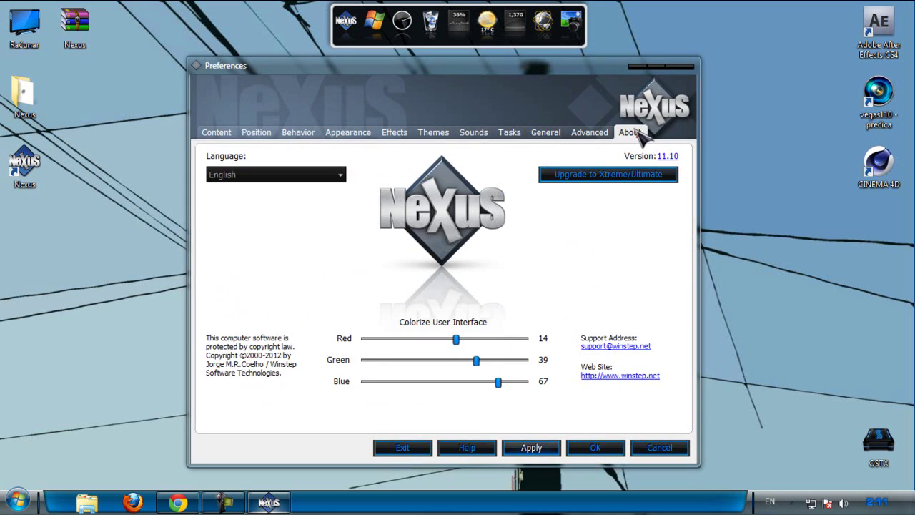
mouse_move(652, 77)
mouse_down()
mouse_move(567, 81)
mouse_move(663, 80)
mouse_up()
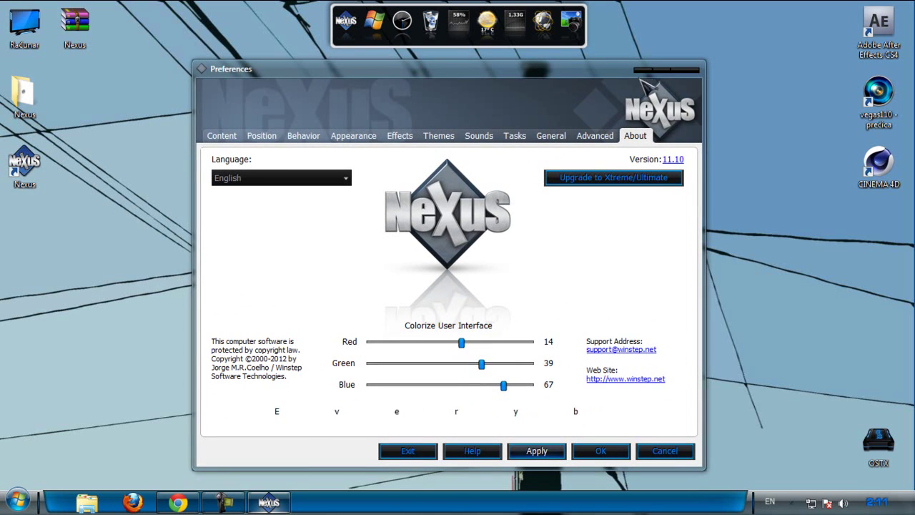
click(600, 451)
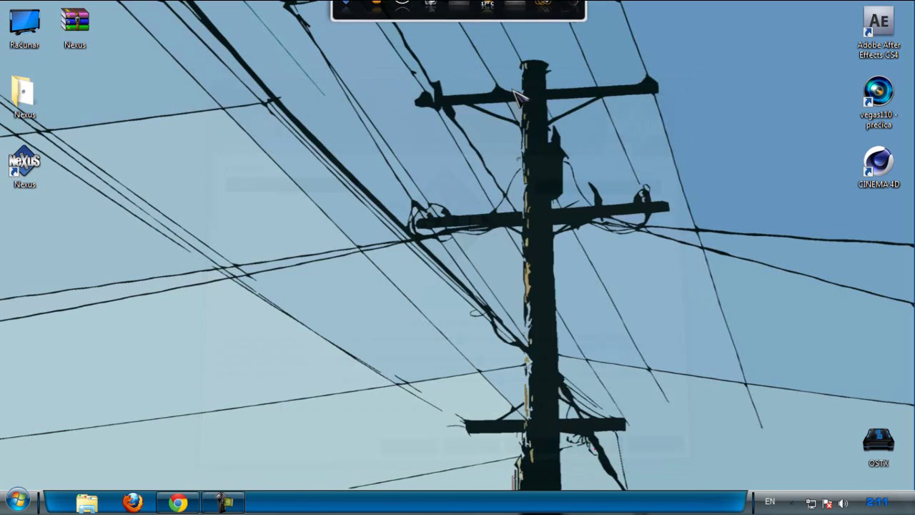
right_click(465, 103)
click(486, 153)
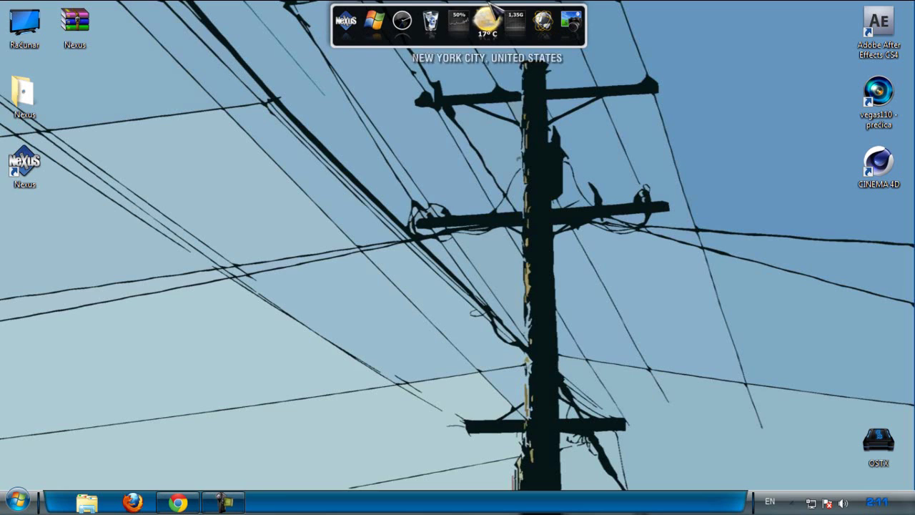